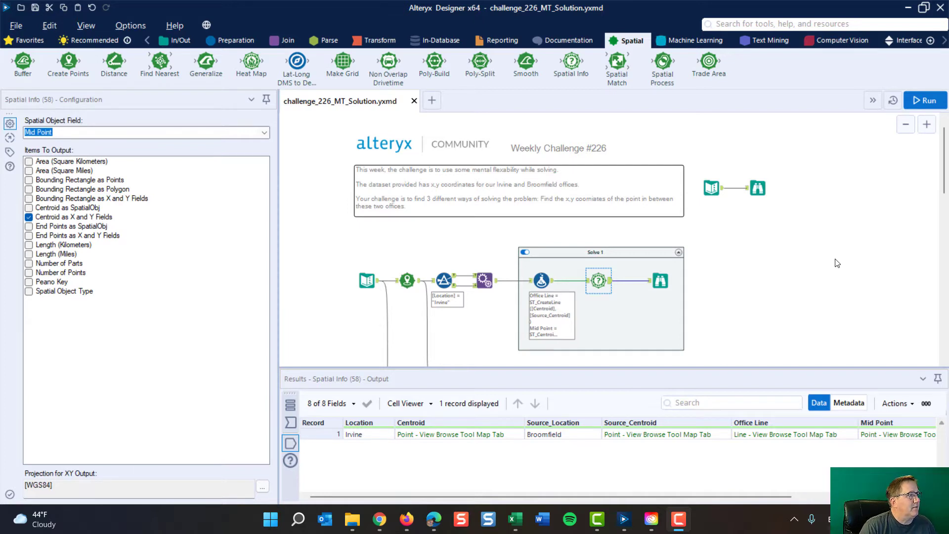
Step: Examine the office coordinates in the Text Input tool and read the challenge comment asking for three ways to find the midpoint
{"action": "left_click", "coordinate": [368, 281]}
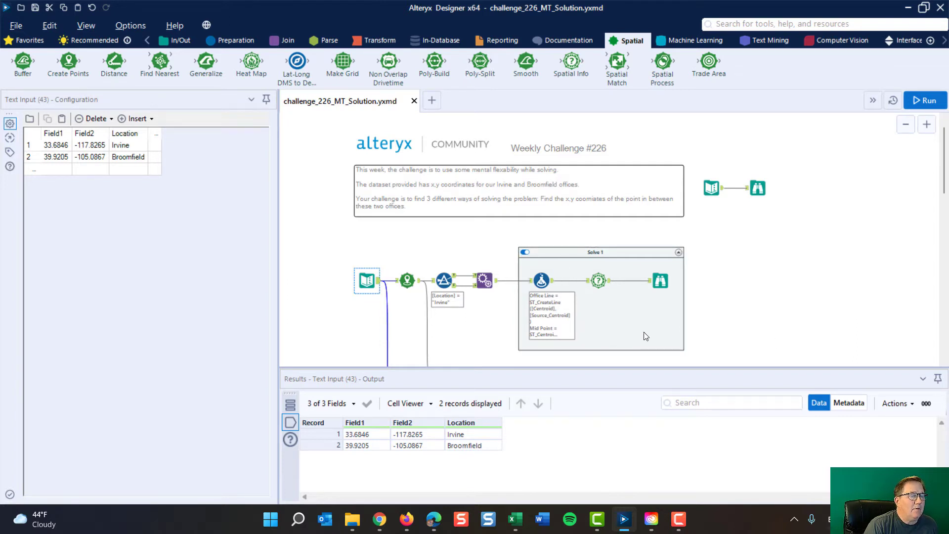
{"action": "left_click", "coordinate": [361, 200]}
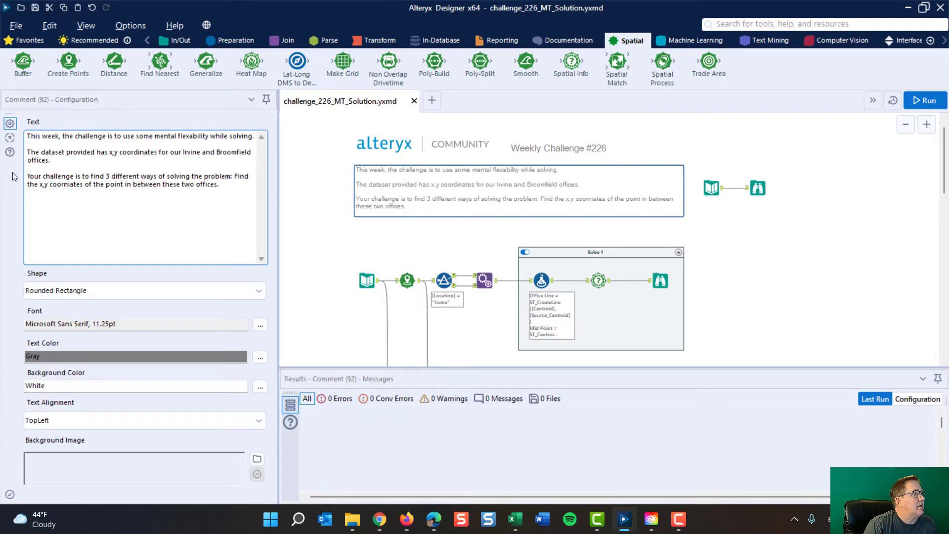
{"action": "left_click_drag", "start_coordinate": [28, 177], "coordinate": [217, 185]}
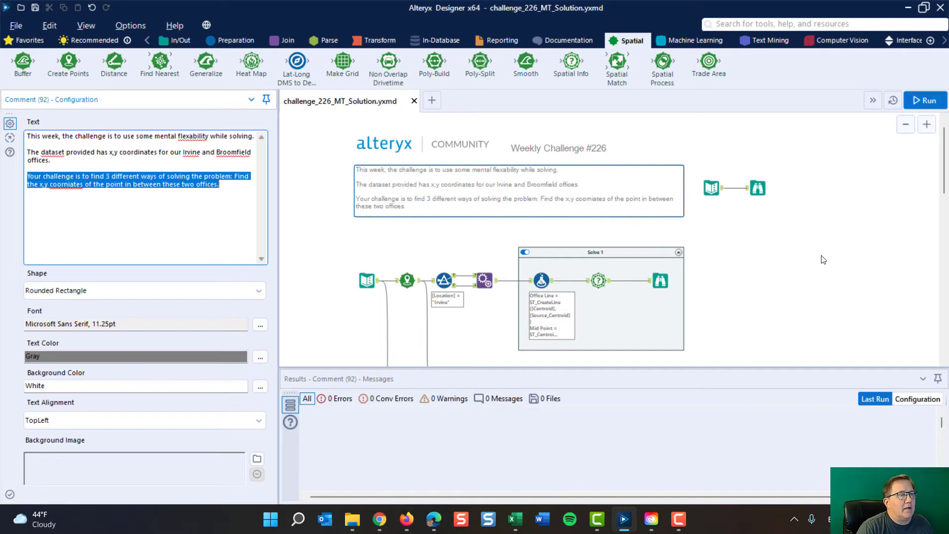
{"action": "scroll", "coordinate": [795, 269], "scroll_direction": "down", "scroll_amount": 1}
{"action": "scroll", "coordinate": [796, 270], "scroll_direction": "up", "scroll_amount": 1}
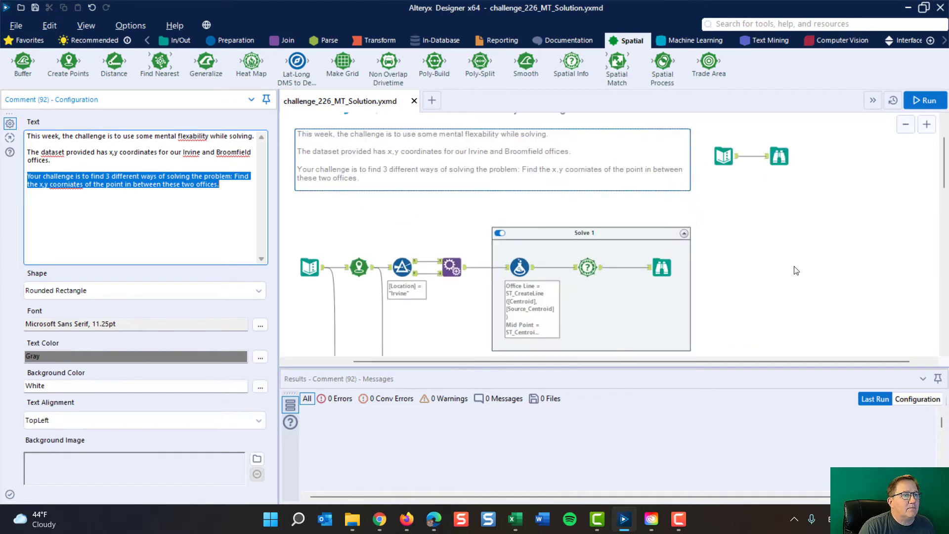
Step: Inspect the input preparation chain from Text Input through Create Points and both Filter outputs to Append Fields
{"action": "left_click_drag", "start_coordinate": [644, 362], "coordinate": [564, 349]}
{"action": "left_click", "coordinate": [374, 267]}
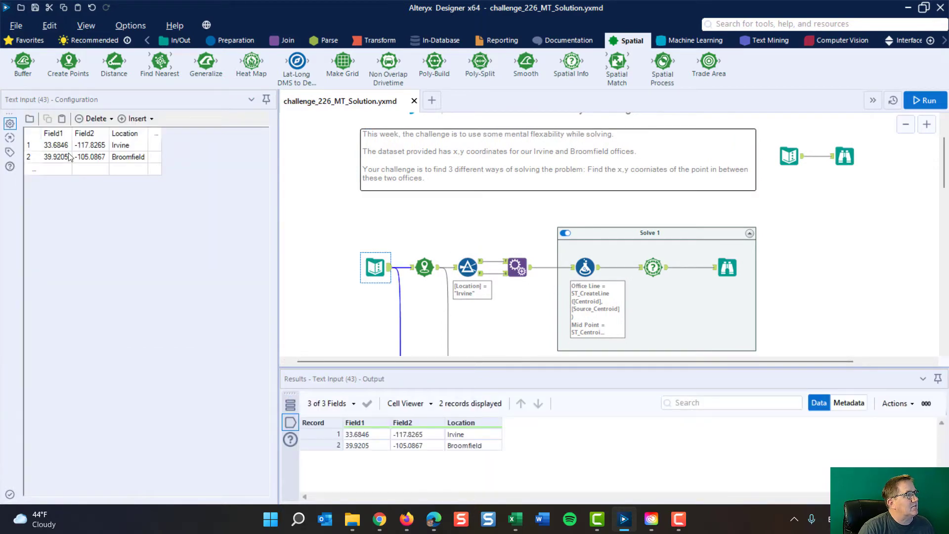
{"action": "left_click", "coordinate": [423, 267]}
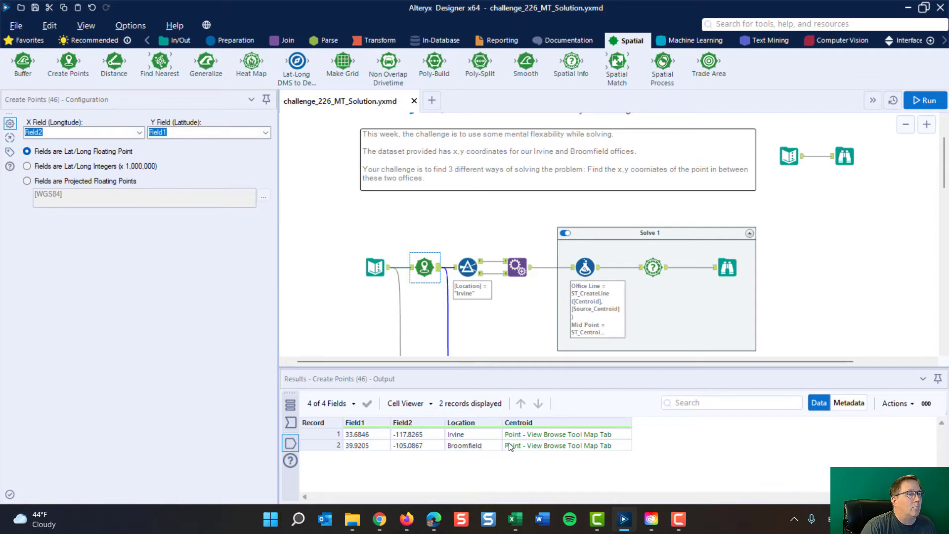
{"action": "left_click", "coordinate": [467, 267]}
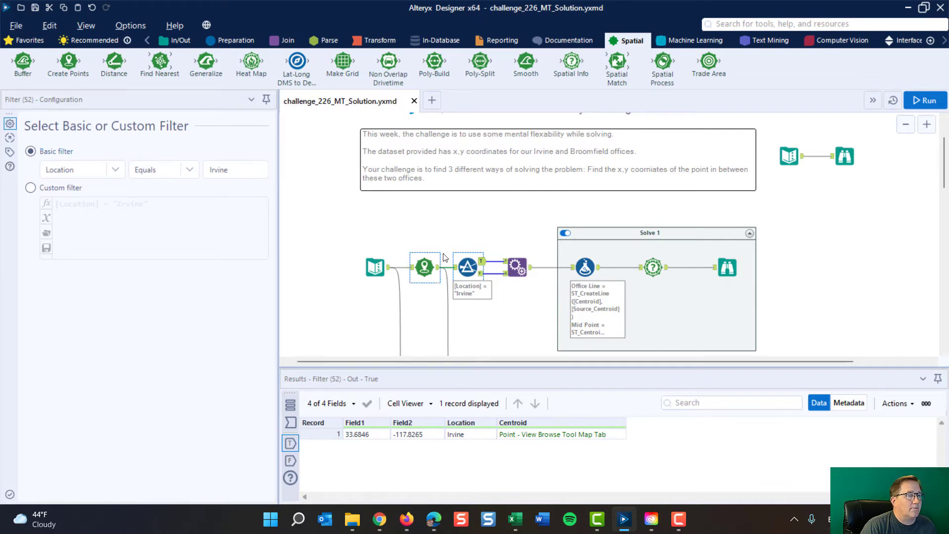
{"action": "left_click", "coordinate": [482, 274]}
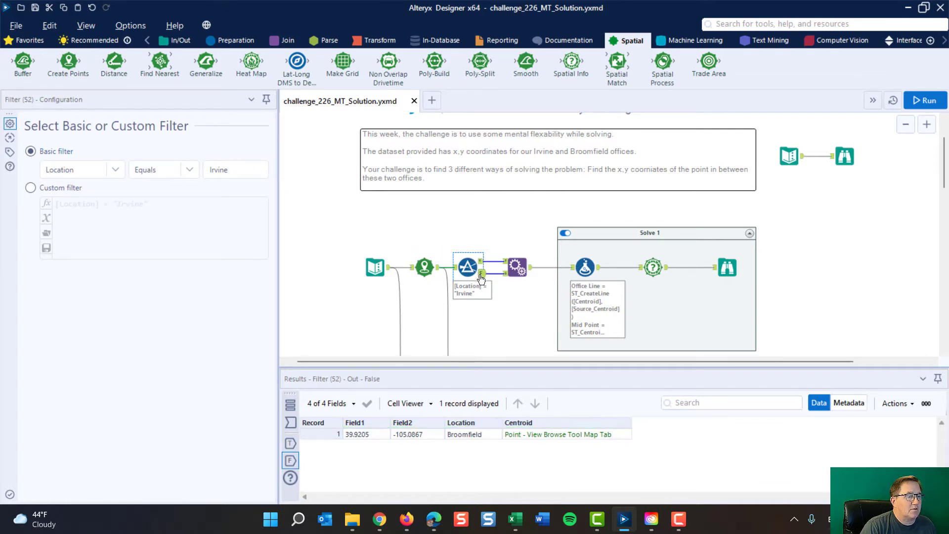
{"action": "left_click", "coordinate": [516, 267]}
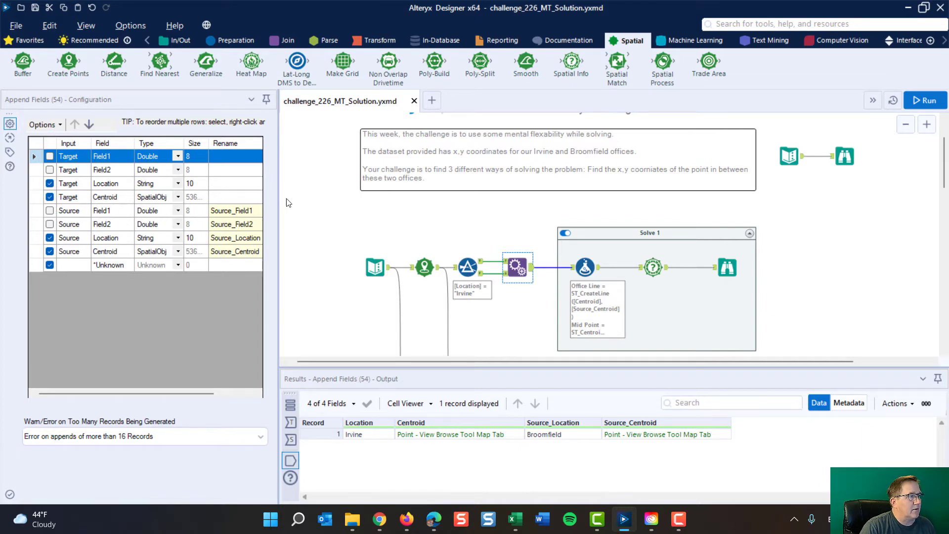
Step: Examine the Solve 1 Formula tool's ST_CreateLine expression for Office Line and ST_Centroid expression for Mid Point
{"action": "left_click", "coordinate": [586, 268]}
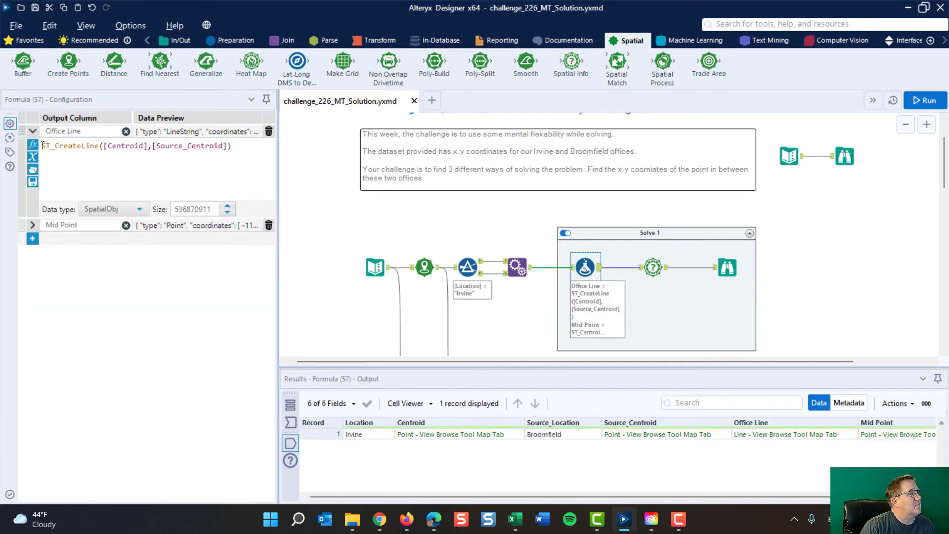
{"action": "left_click_drag", "start_coordinate": [42, 146], "coordinate": [218, 160]}
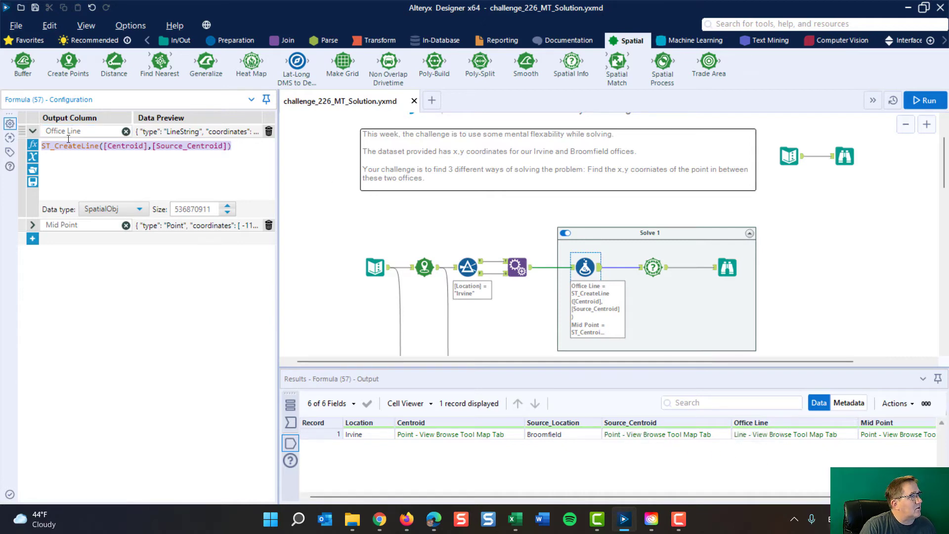
{"action": "left_click", "coordinate": [33, 228]}
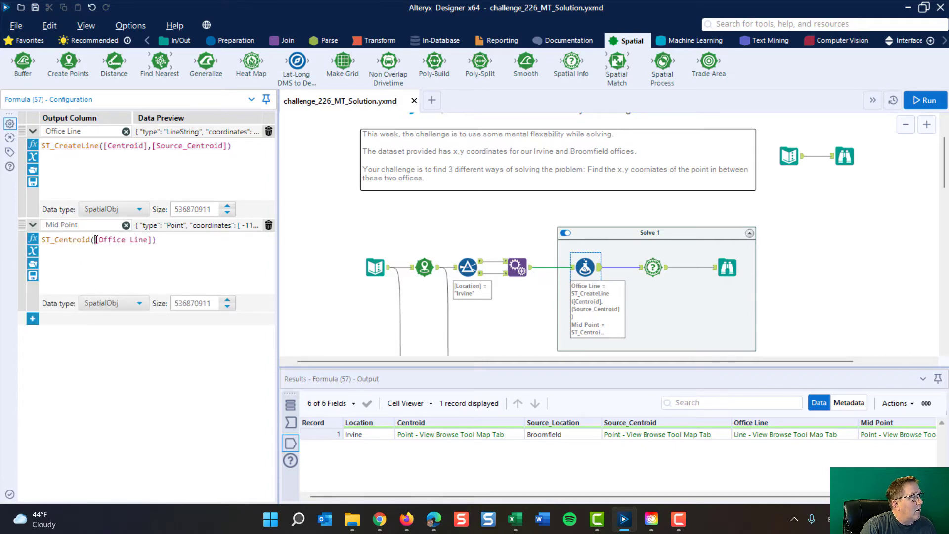
{"action": "left_click_drag", "start_coordinate": [96, 239], "coordinate": [154, 240]}
{"action": "left_click_drag", "start_coordinate": [91, 239], "coordinate": [41, 239]}
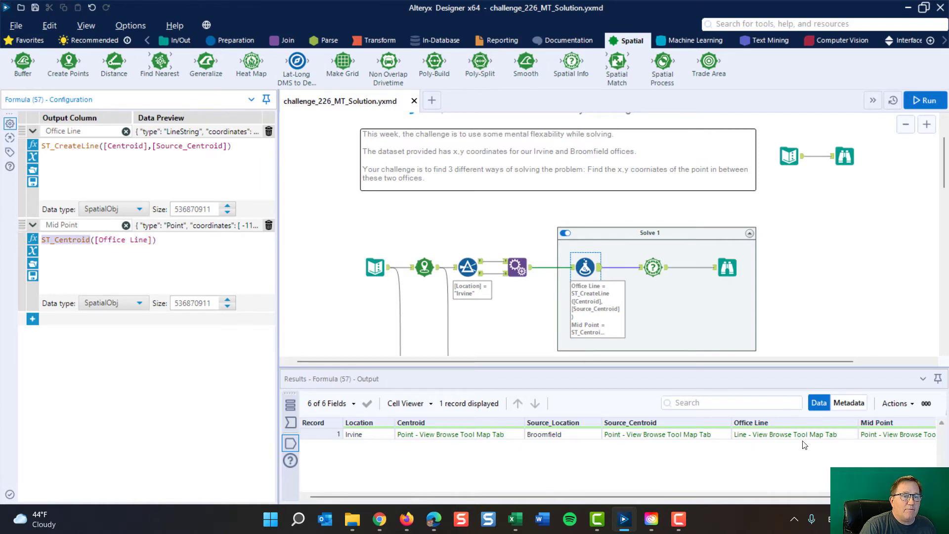
Step: Review the Solve 1 Formula output, its Browse map and the CentroidX and CentroidY results
{"action": "left_click_drag", "start_coordinate": [800, 496], "coordinate": [849, 496]}
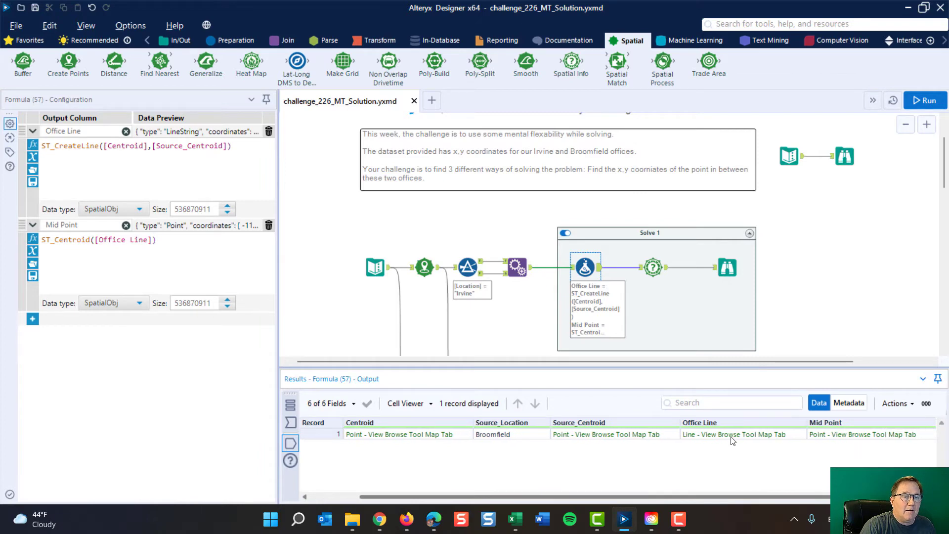
{"action": "left_click", "coordinate": [727, 268]}
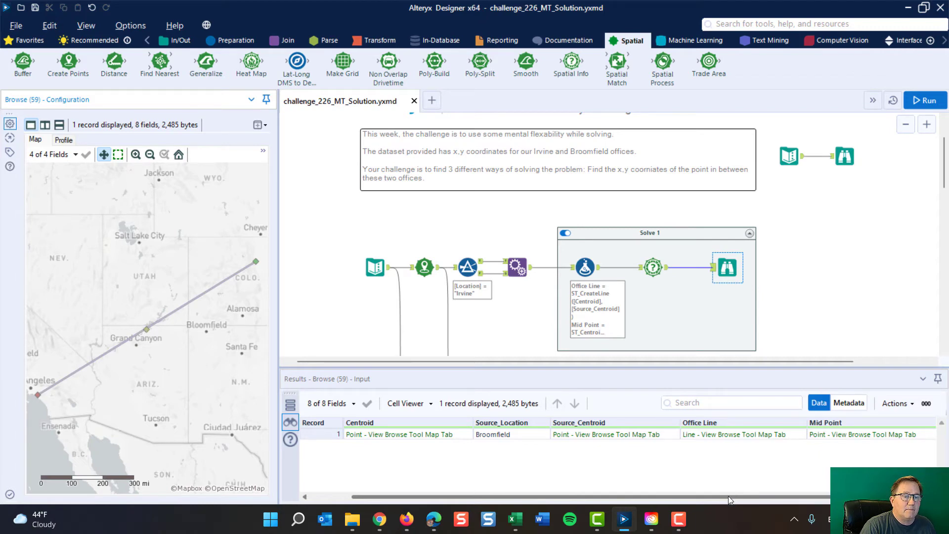
{"action": "left_click_drag", "start_coordinate": [729, 497], "coordinate": [828, 495]}
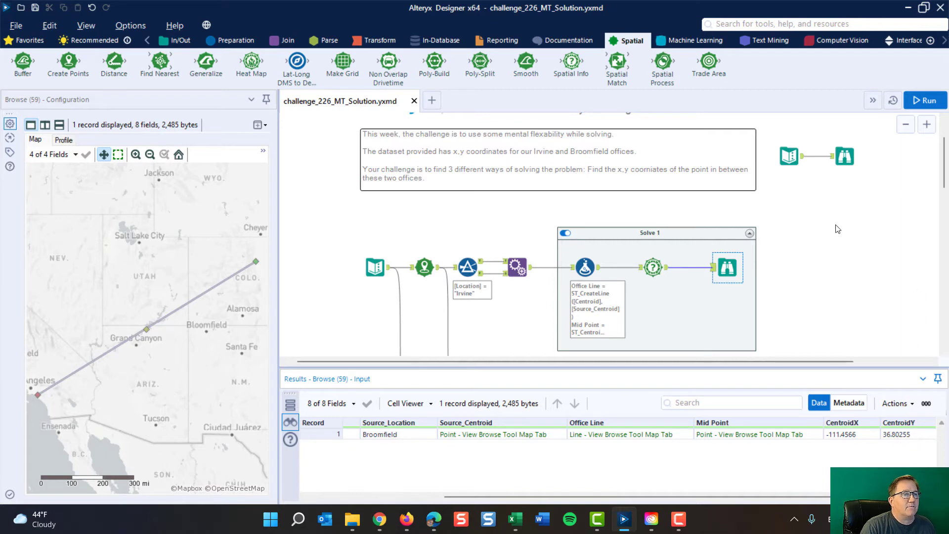
Step: Inspect the Create Points output feeding Solve 2 and the Poly-Build methods, keeping Sequence Polyline as the build method
{"action": "scroll", "coordinate": [821, 219], "scroll_direction": "down", "scroll_amount": 1}
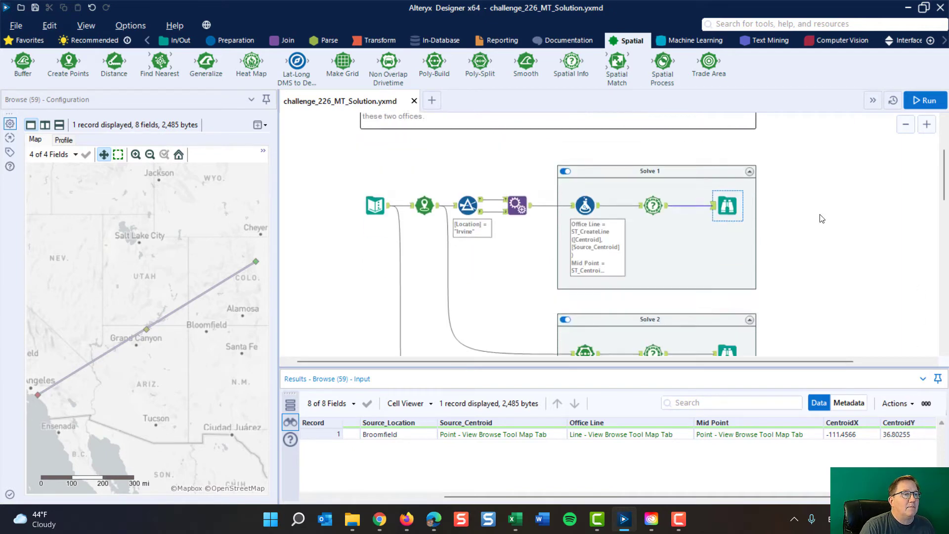
{"action": "scroll", "coordinate": [822, 218], "scroll_direction": "down", "scroll_amount": 1}
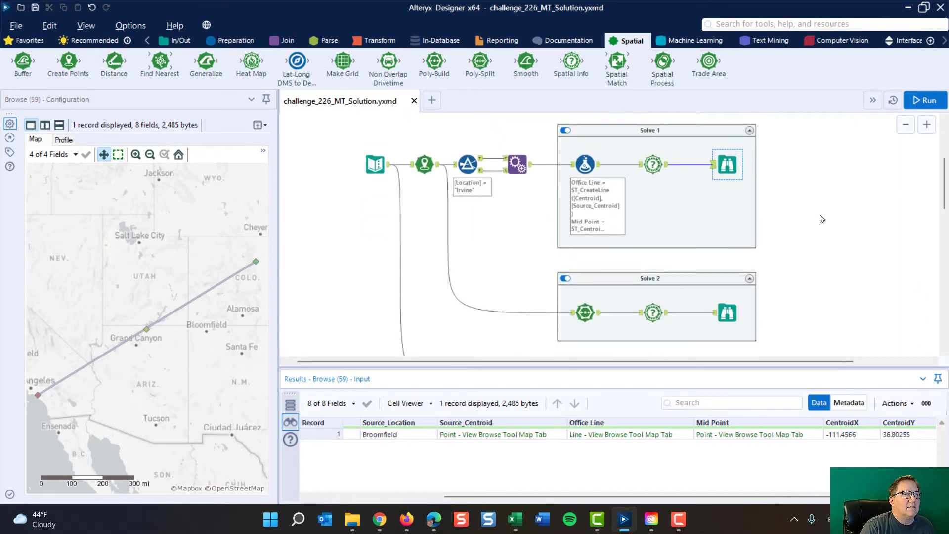
{"action": "left_click", "coordinate": [438, 168]}
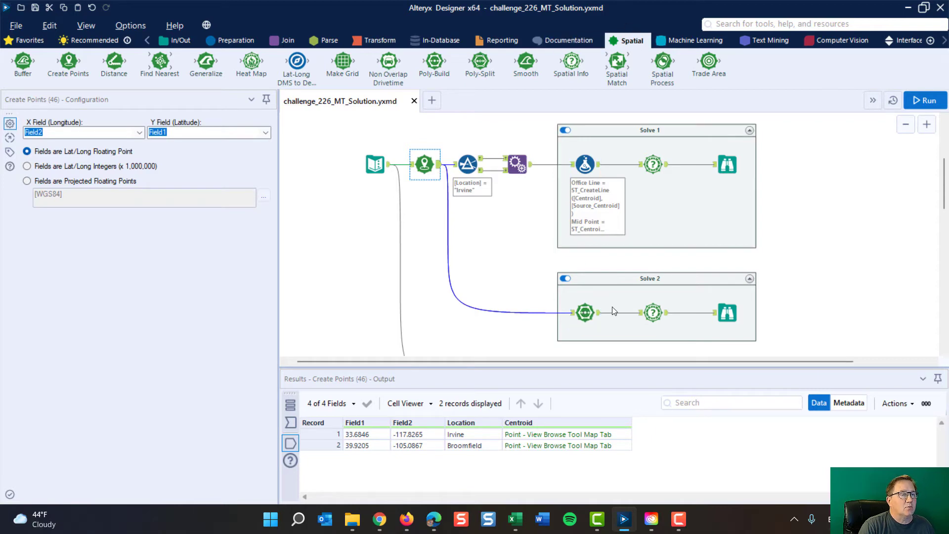
{"action": "left_click", "coordinate": [586, 310]}
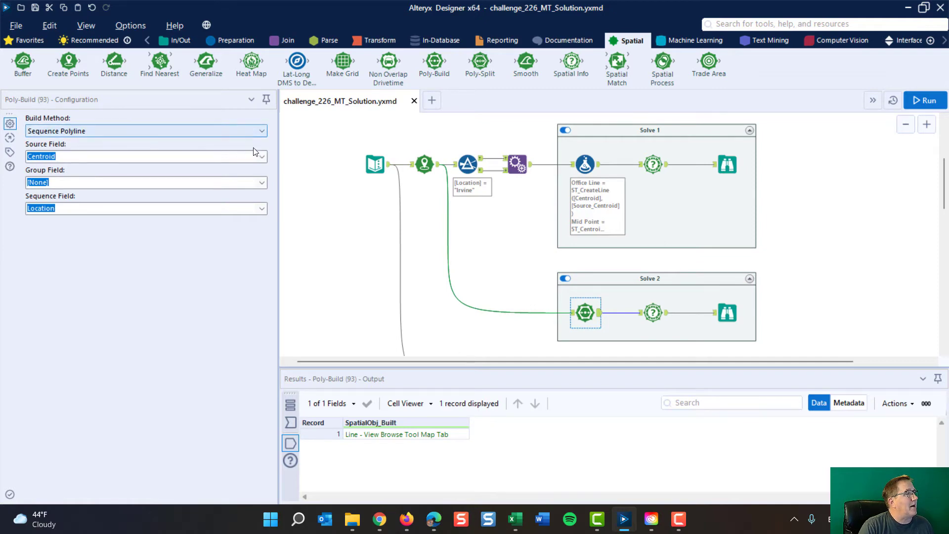
{"action": "left_click", "coordinate": [259, 133]}
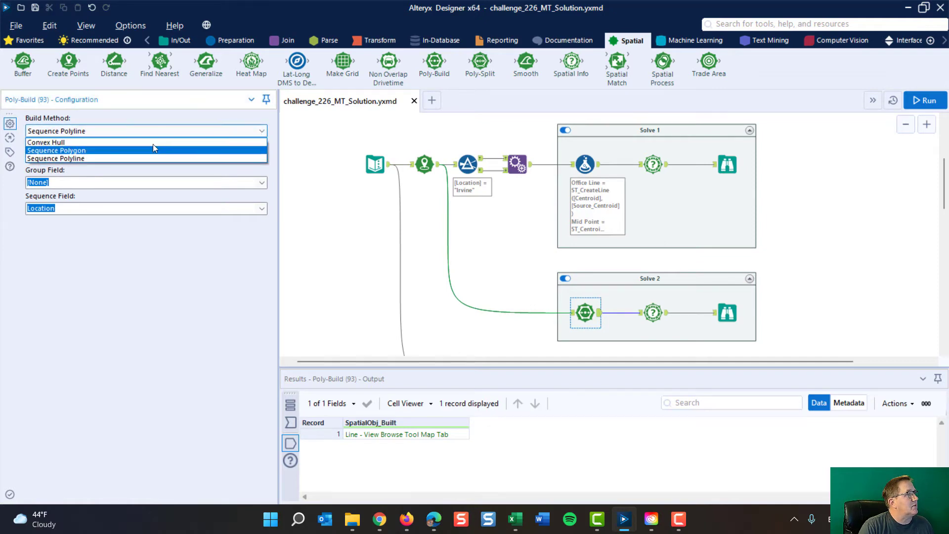
{"action": "left_click", "coordinate": [131, 158]}
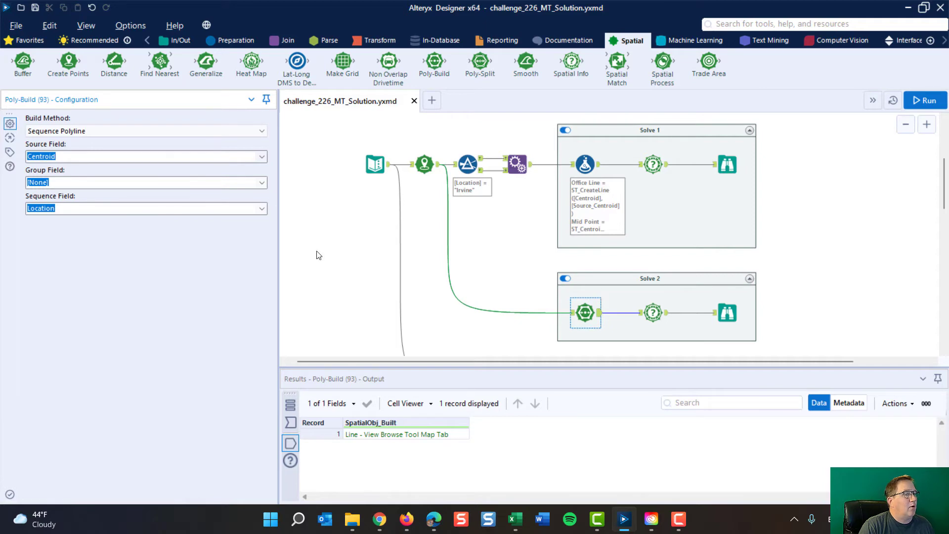
Step: Compare the separate office records from Create Points with the line object produced by the Solve 2 Poly-Build tool
{"action": "left_click", "coordinate": [441, 166]}
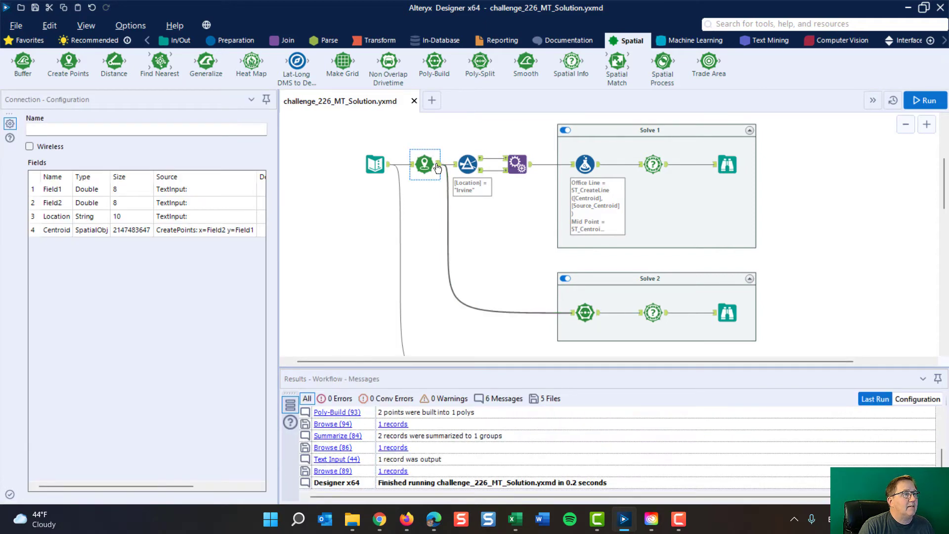
{"action": "left_click", "coordinate": [423, 163]}
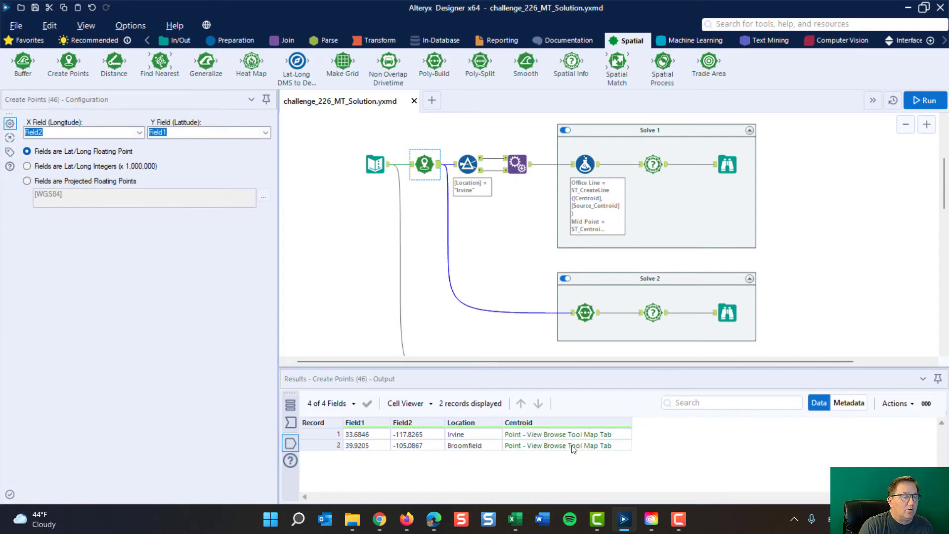
{"action": "left_click", "coordinate": [598, 312]}
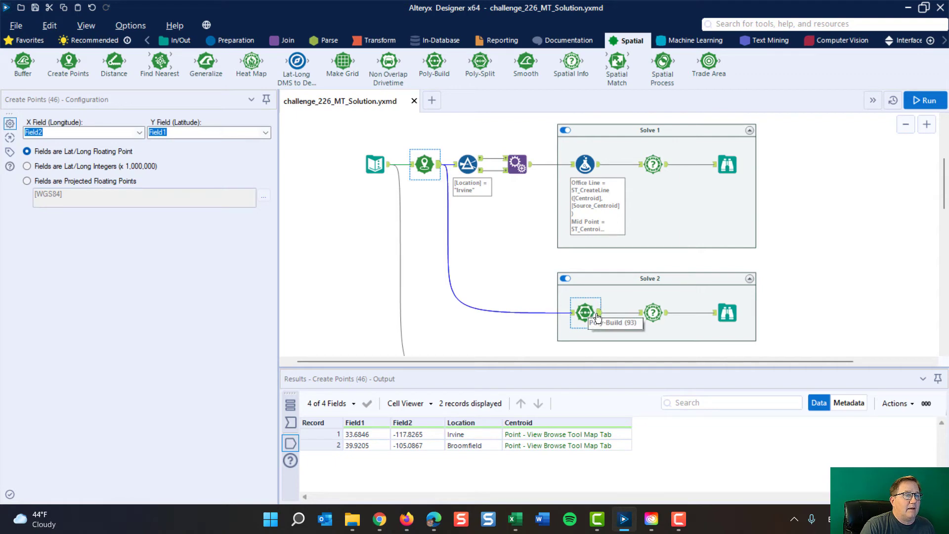
{"action": "left_click", "coordinate": [588, 312]}
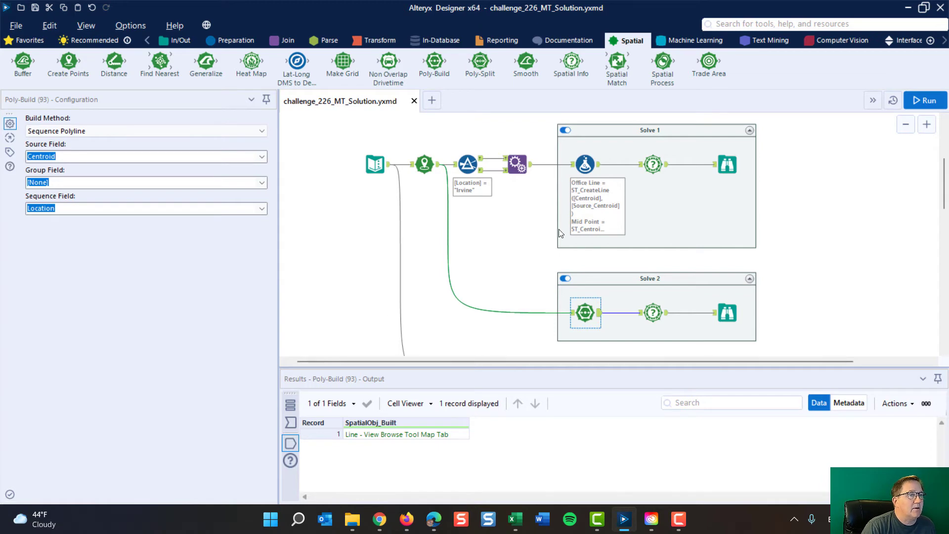
{"action": "left_click", "coordinate": [437, 171]}
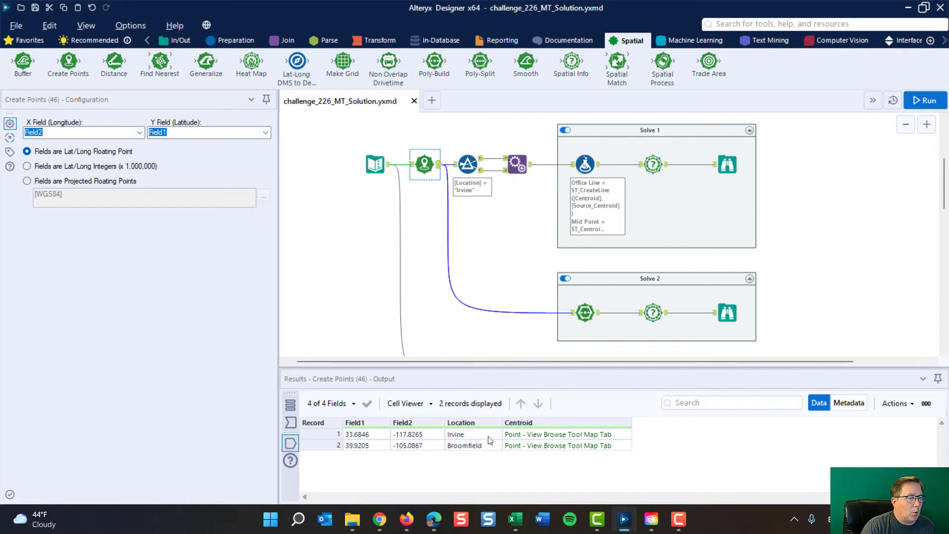
{"action": "left_click", "coordinate": [599, 315]}
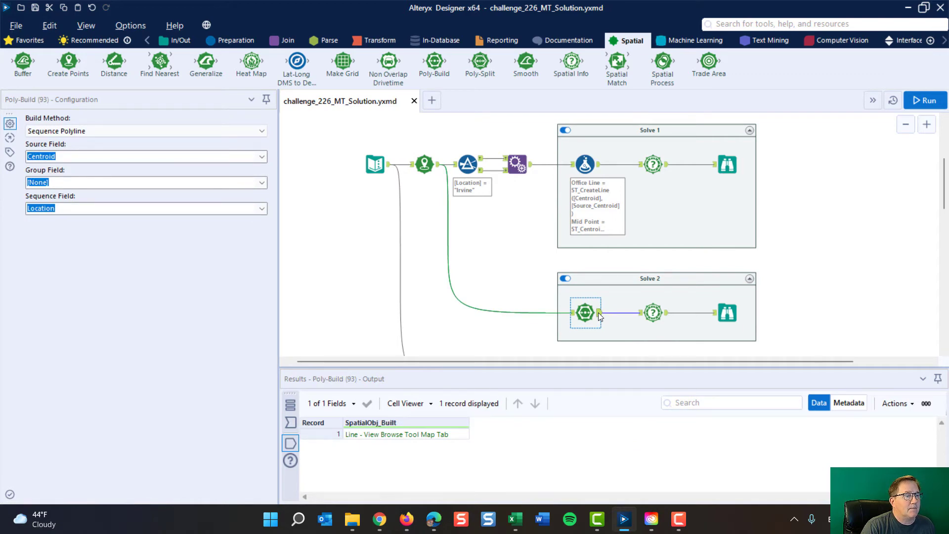
Step: Compare the Spatial Info settings and centroid X and Y outputs of Solve 2 and Solve 1
{"action": "left_click", "coordinate": [653, 312]}
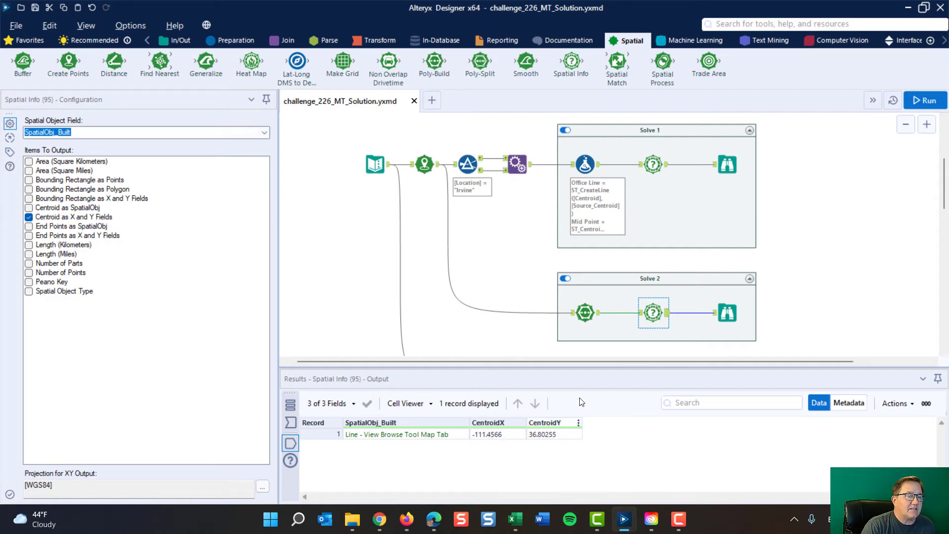
{"action": "left_click", "coordinate": [654, 164]}
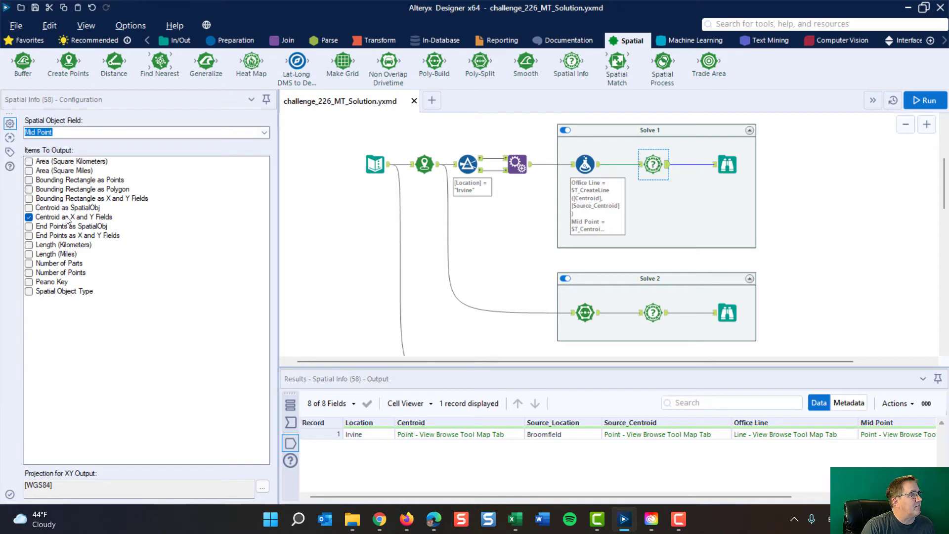
{"action": "left_click_drag", "start_coordinate": [729, 495], "coordinate": [862, 497]}
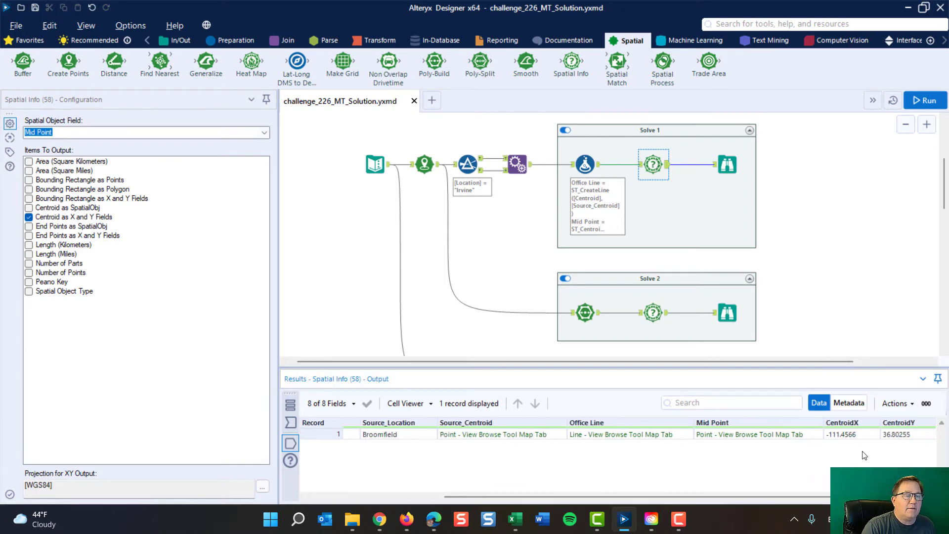
Step: Check the Solve 2 Poly-Build configuration and the line and centroid coordinates in its Browse tool
{"action": "left_click", "coordinate": [585, 313]}
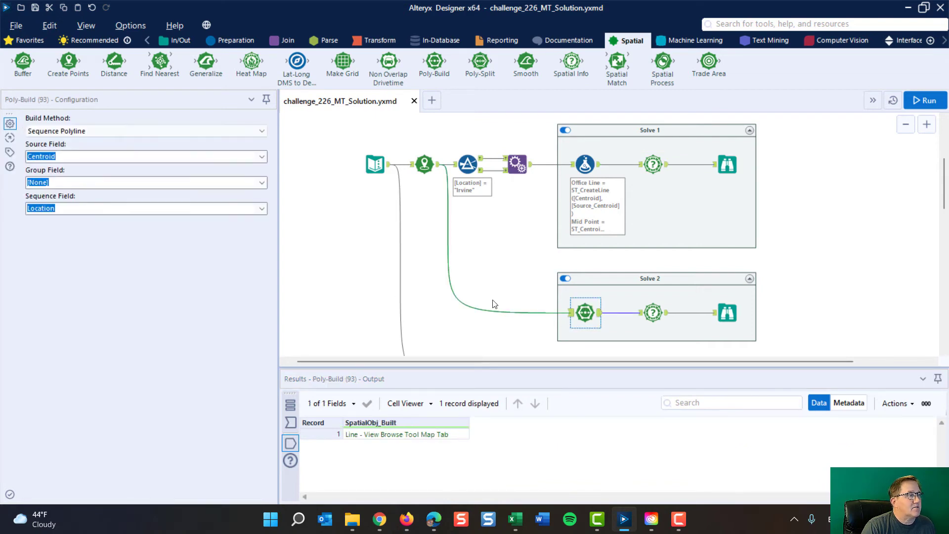
{"action": "left_click", "coordinate": [729, 310]}
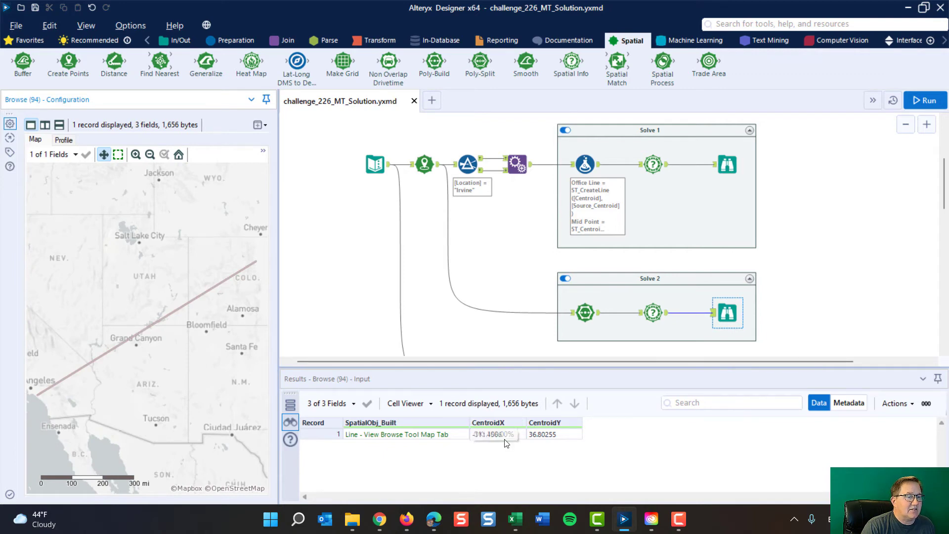
{"action": "scroll", "coordinate": [502, 255], "scroll_direction": "up", "scroll_amount": 3}
{"action": "scroll", "coordinate": [502, 255], "scroll_direction": "up", "scroll_amount": 1}
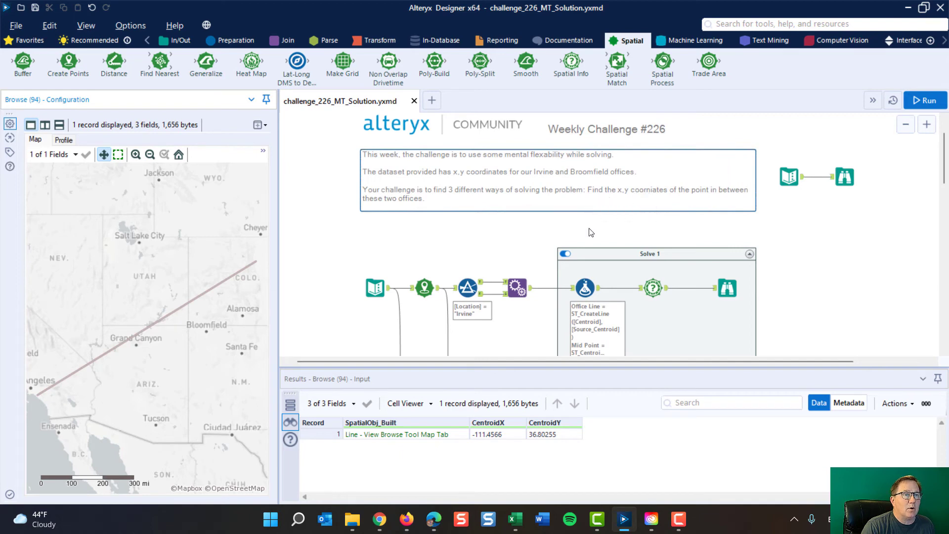
{"action": "scroll", "coordinate": [835, 291], "scroll_direction": "down", "scroll_amount": 5}
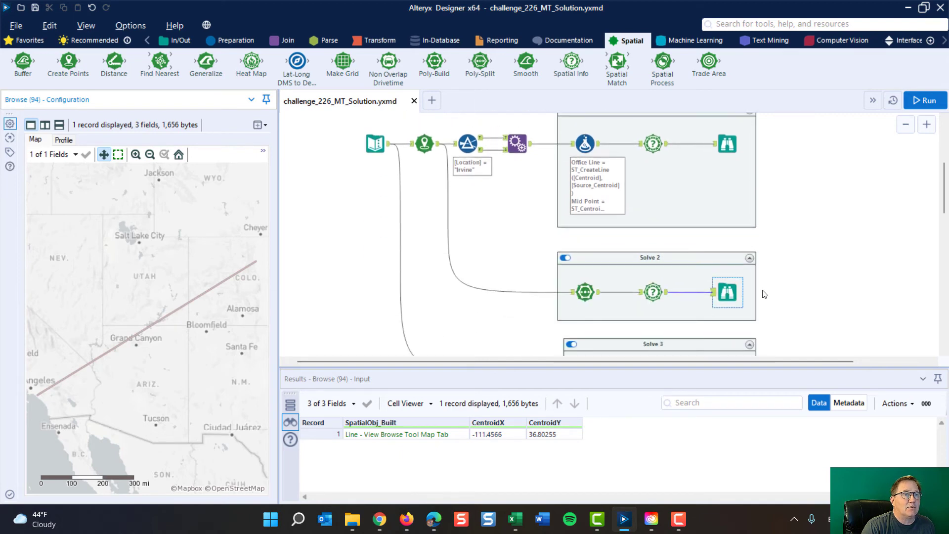
Step: Compare the Office Line and Mid Point formula setup in Solve 1 with the Poly-Build and Spatial Info configuration in Solve 2
{"action": "scroll", "coordinate": [653, 277], "scroll_direction": "down", "scroll_amount": 1}
{"action": "scroll", "coordinate": [600, 172], "scroll_direction": "up", "scroll_amount": 2}
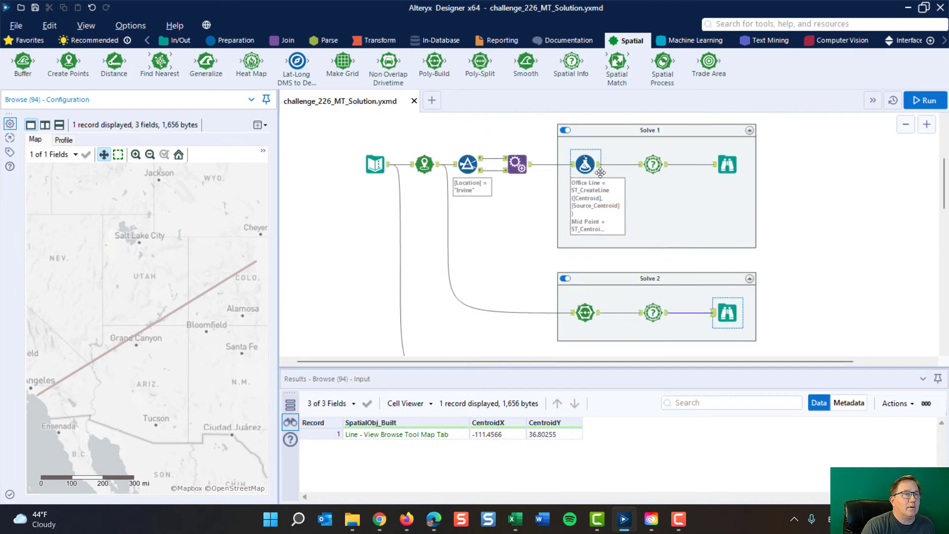
{"action": "left_click", "coordinate": [576, 165]}
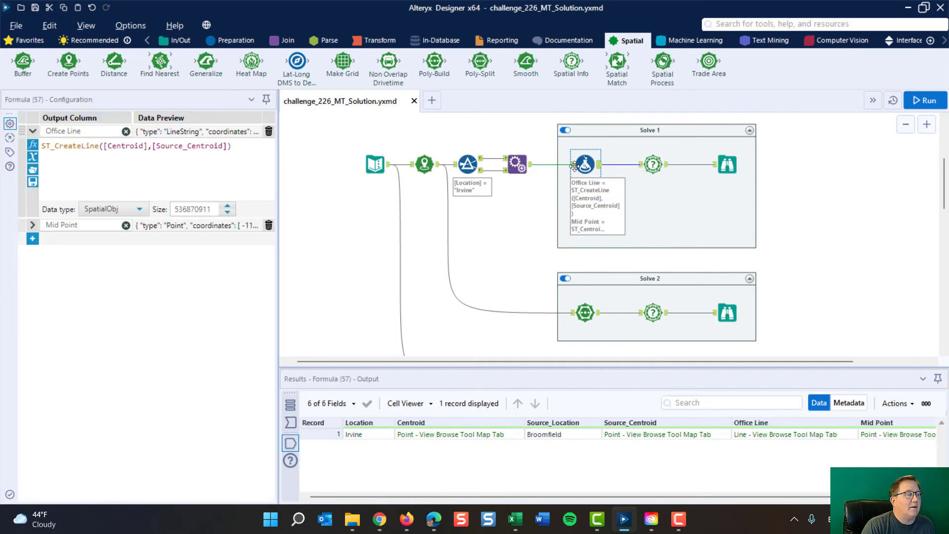
{"action": "left_click", "coordinate": [89, 226]}
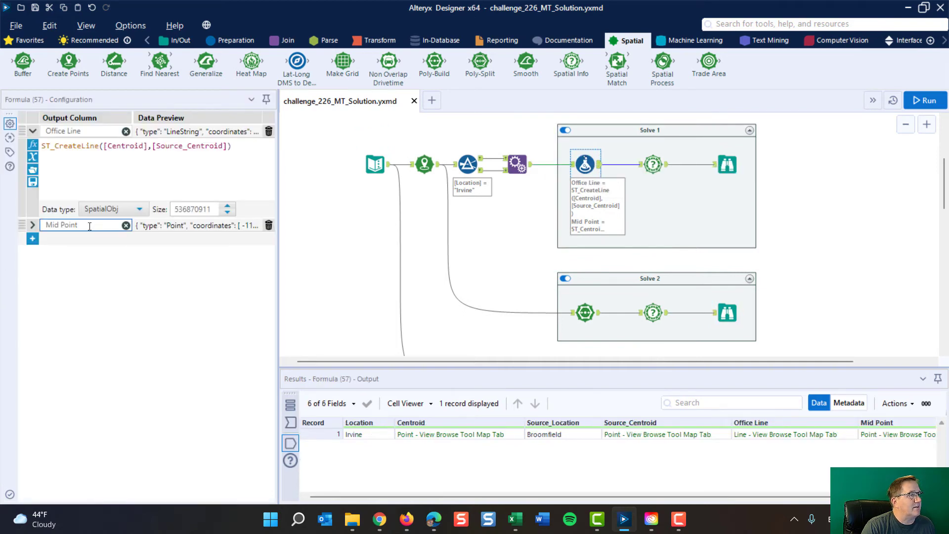
{"action": "left_click", "coordinate": [653, 164]}
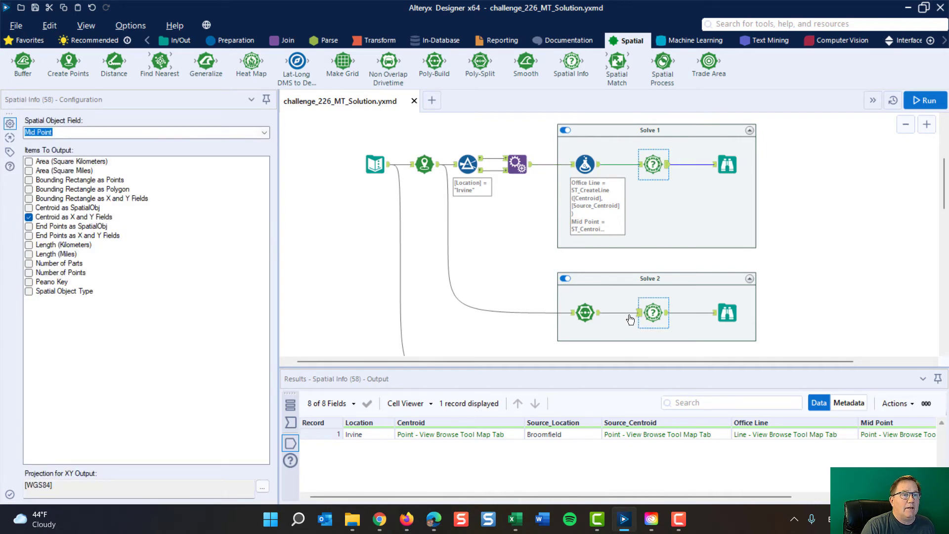
{"action": "left_click", "coordinate": [571, 312]}
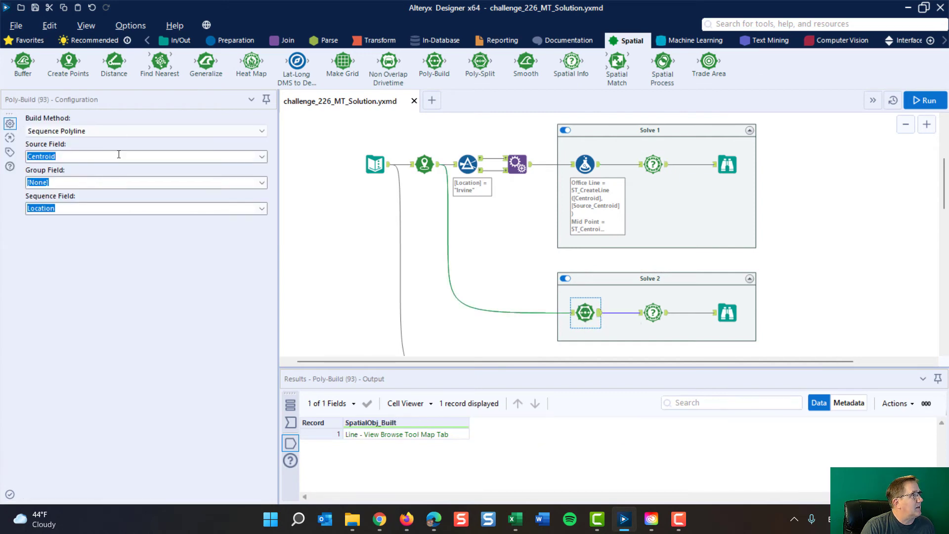
{"action": "left_click", "coordinate": [654, 312]}
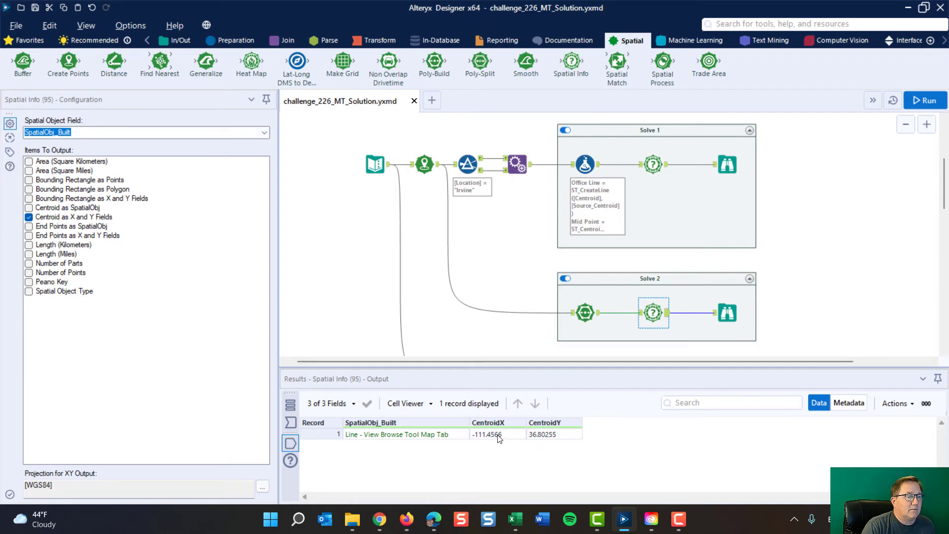
Step: Insert a Create Points tool before the Solve 2 Browse using CentroidX and CentroidY, run the workflow and show the midpoint on its map
{"action": "left_click", "coordinate": [727, 312]}
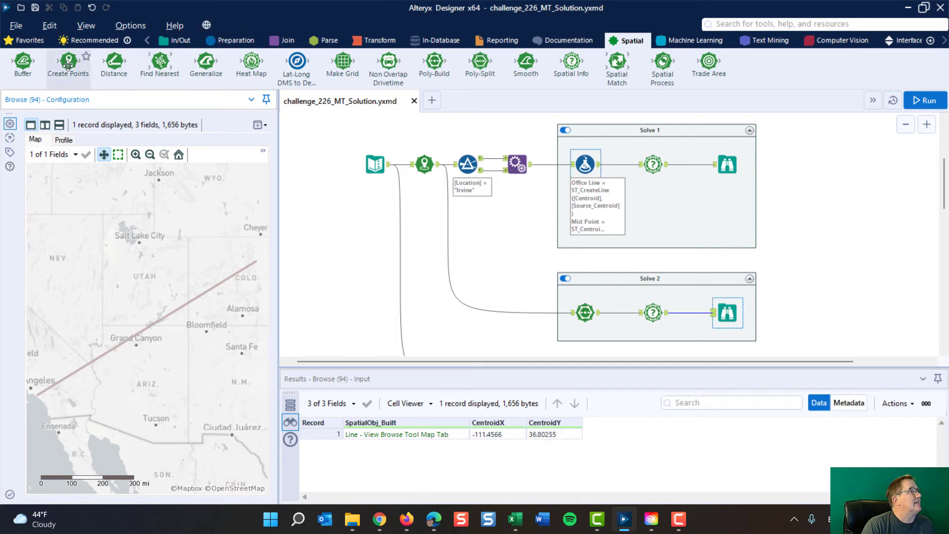
{"action": "left_click_drag", "start_coordinate": [68, 65], "coordinate": [693, 313]}
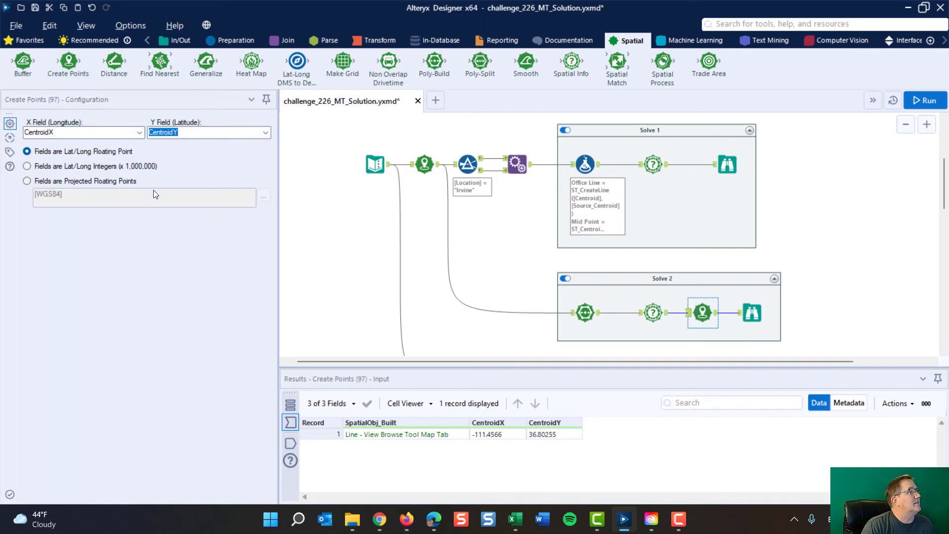
{"action": "left_click", "coordinate": [925, 101]}
{"action": "left_click", "coordinate": [752, 312]}
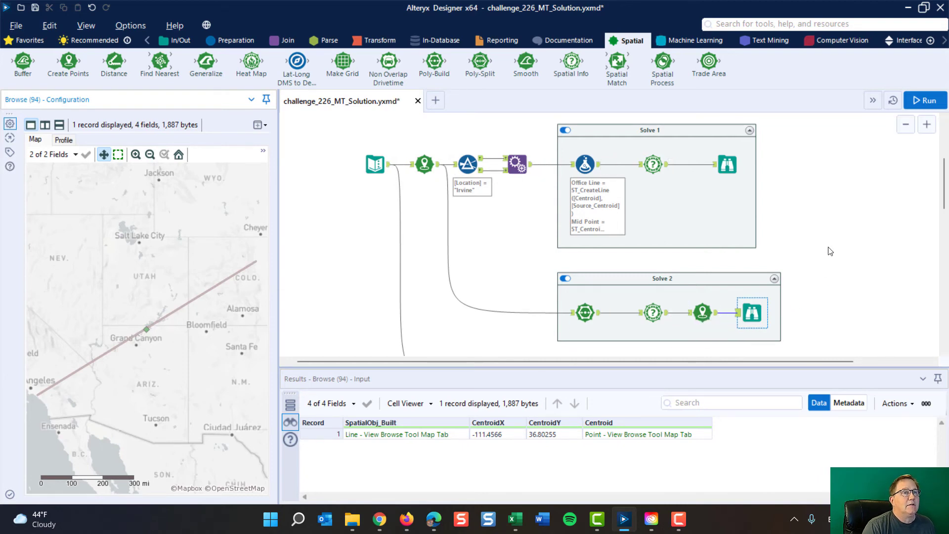
Step: Trace the original office coordinates from the Text Input into Solve 3 and inspect the Summarize tool's input, sum actions and output
{"action": "scroll", "coordinate": [831, 251], "scroll_direction": "down", "scroll_amount": 3}
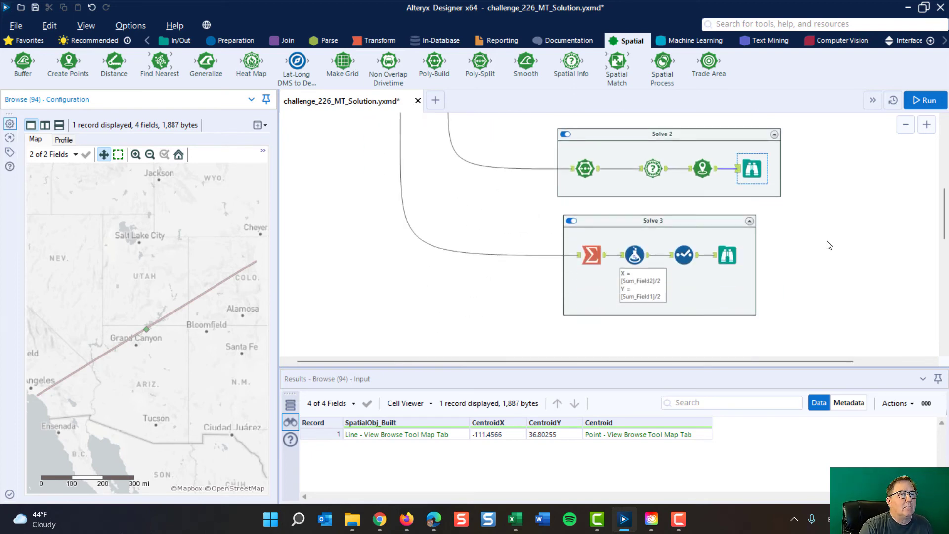
{"action": "scroll", "coordinate": [829, 245], "scroll_direction": "up", "scroll_amount": 3}
{"action": "left_click", "coordinate": [372, 163]}
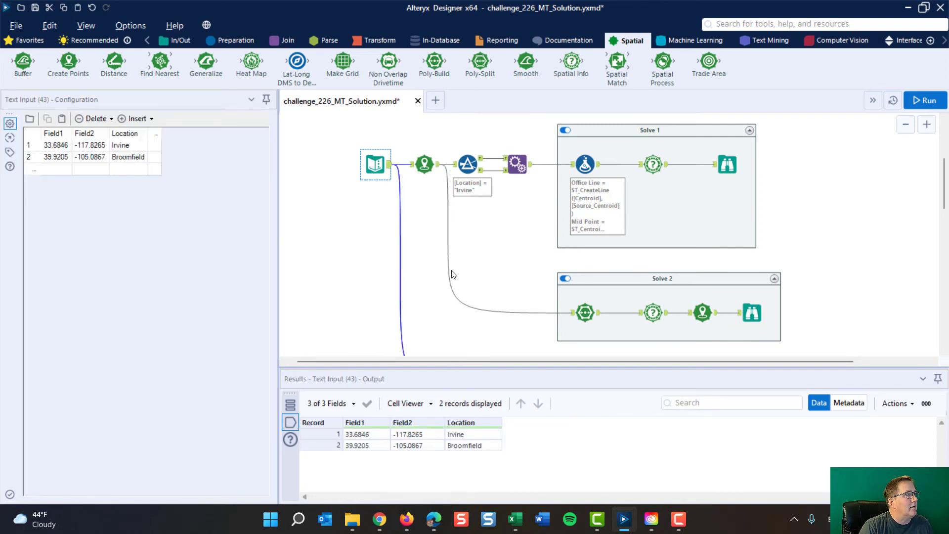
{"action": "scroll", "coordinate": [436, 279], "scroll_direction": "down", "scroll_amount": 2}
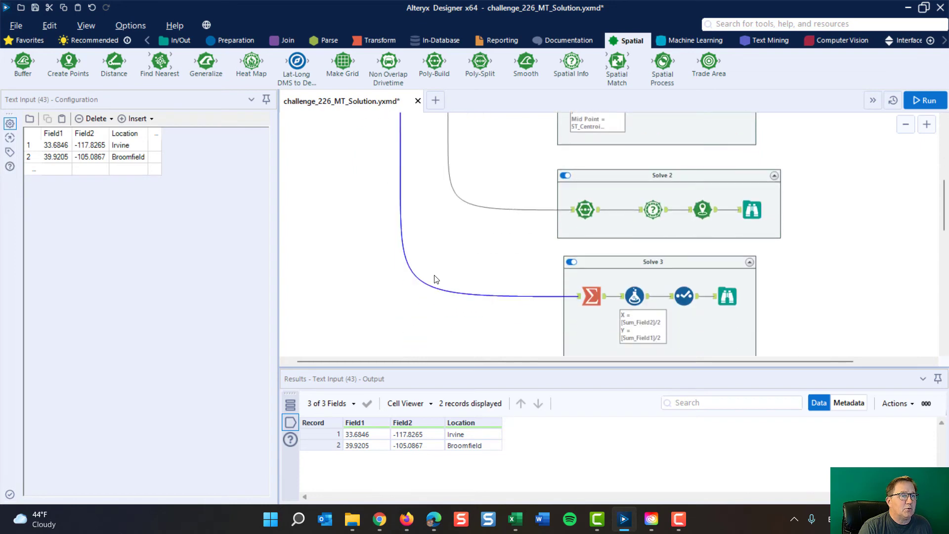
{"action": "left_click", "coordinate": [590, 292]}
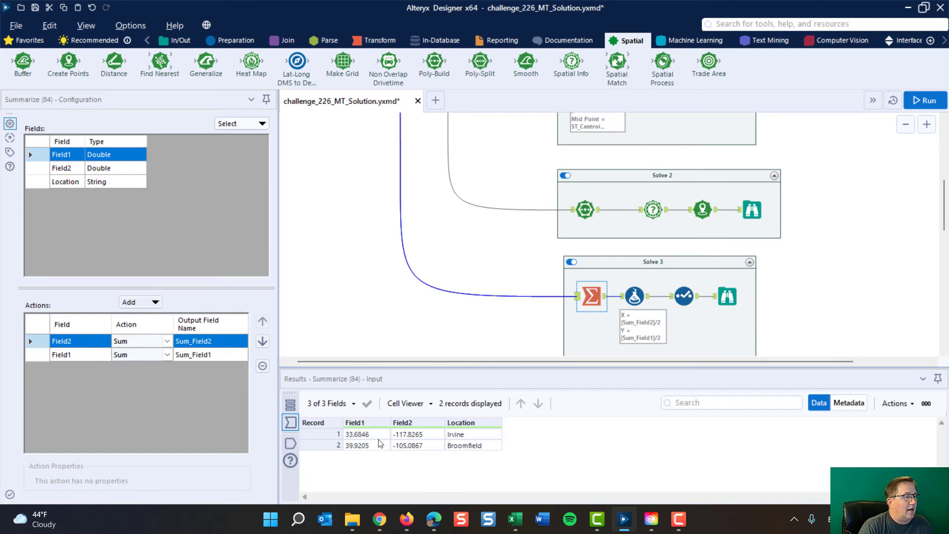
{"action": "left_click", "coordinate": [606, 300]}
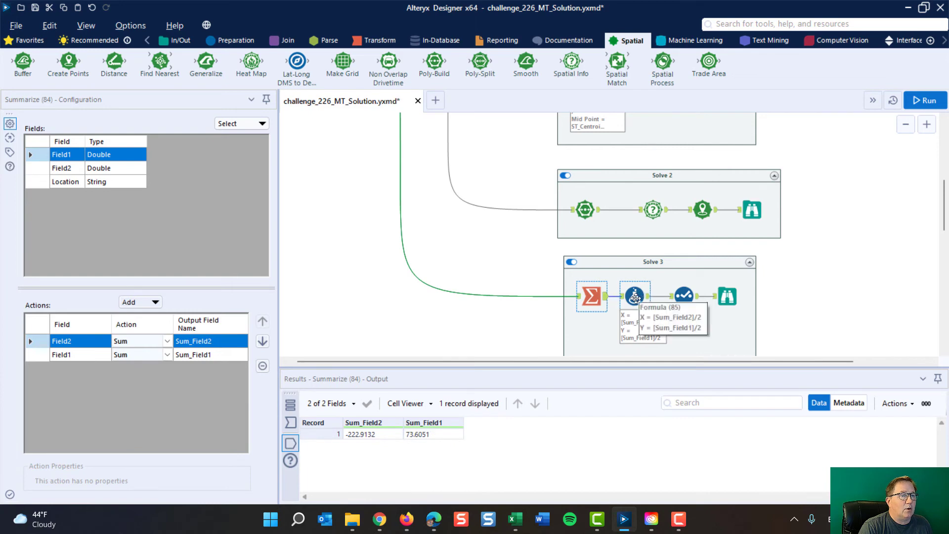
Step: Inspect the X and Y averaging formulas in Solve 3 and the fields kept by its Select tool
{"action": "left_click", "coordinate": [635, 297]}
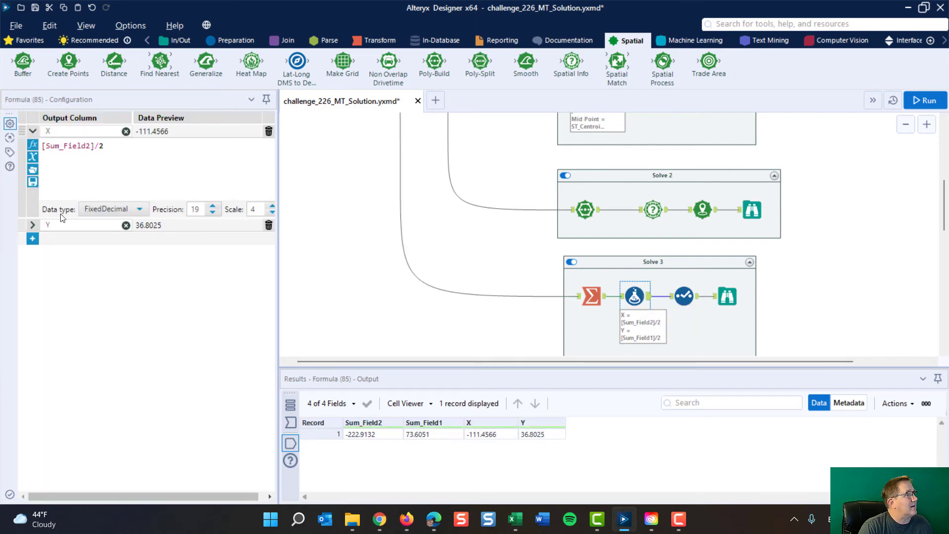
{"action": "left_click", "coordinate": [33, 226]}
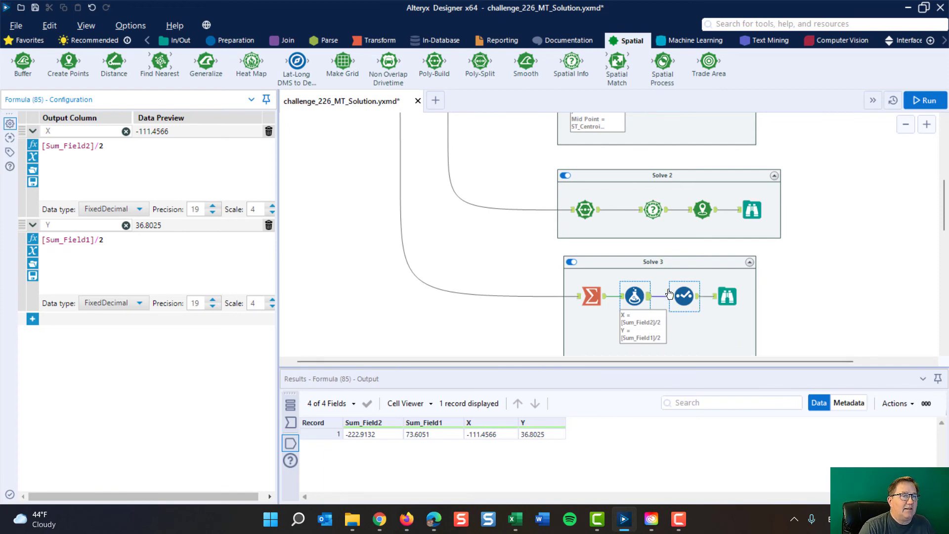
{"action": "left_click", "coordinate": [687, 293]}
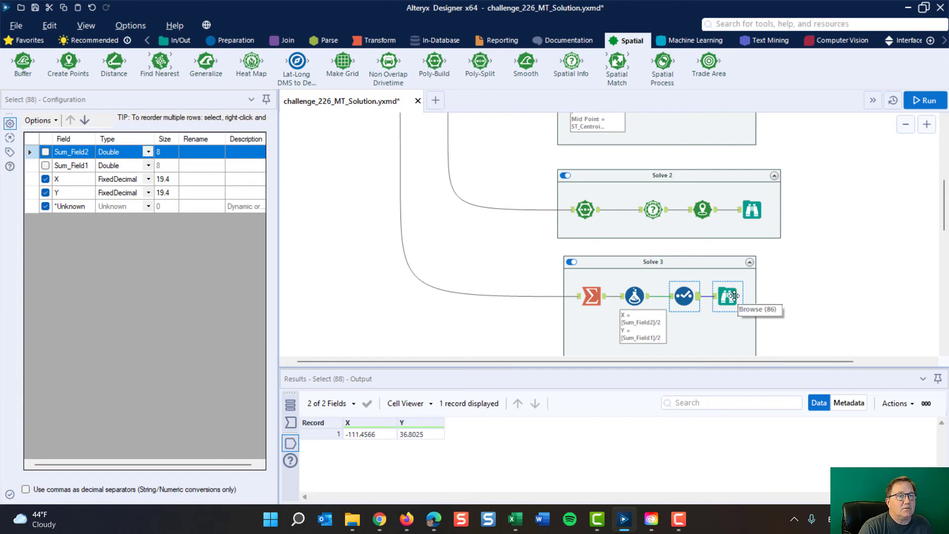
Step: Make room before the Solve 3 Browse, insert a Create Points tool after Select, and run the workflow
{"action": "left_click_drag", "start_coordinate": [737, 296], "coordinate": [767, 296]}
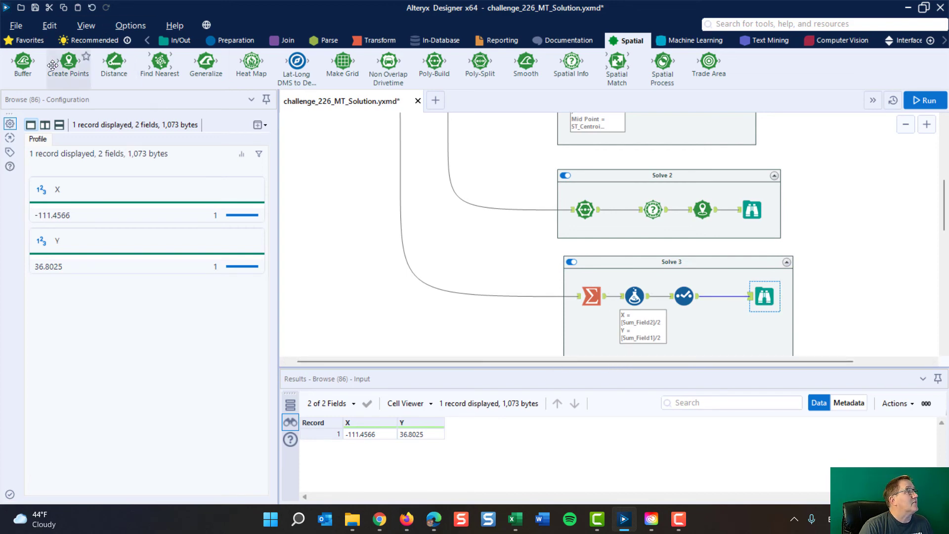
{"action": "left_click_drag", "start_coordinate": [69, 62], "coordinate": [728, 299]}
{"action": "left_click", "coordinate": [930, 102]}
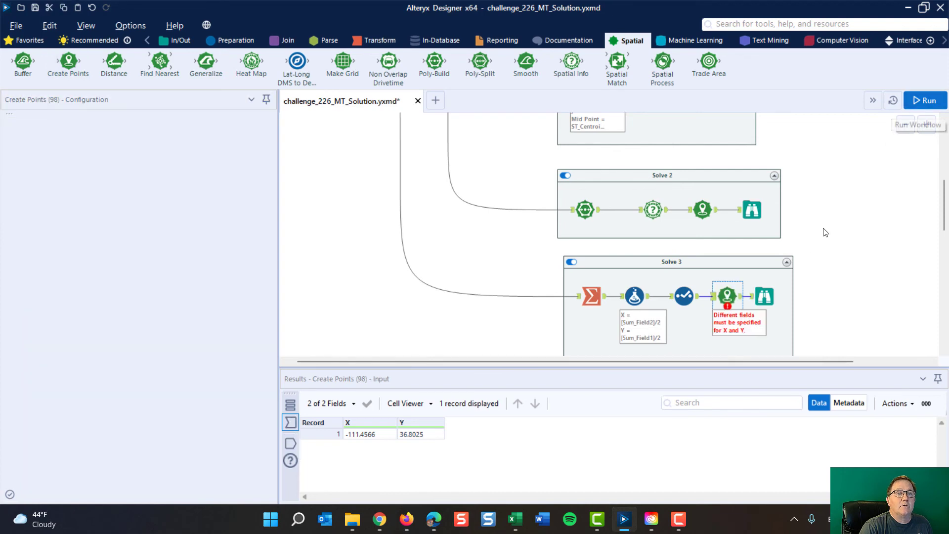
Step: Set the Y (latitude) field of the Solve 3 Create Points tool to Y and rerun the workflow
{"action": "left_click", "coordinate": [729, 297]}
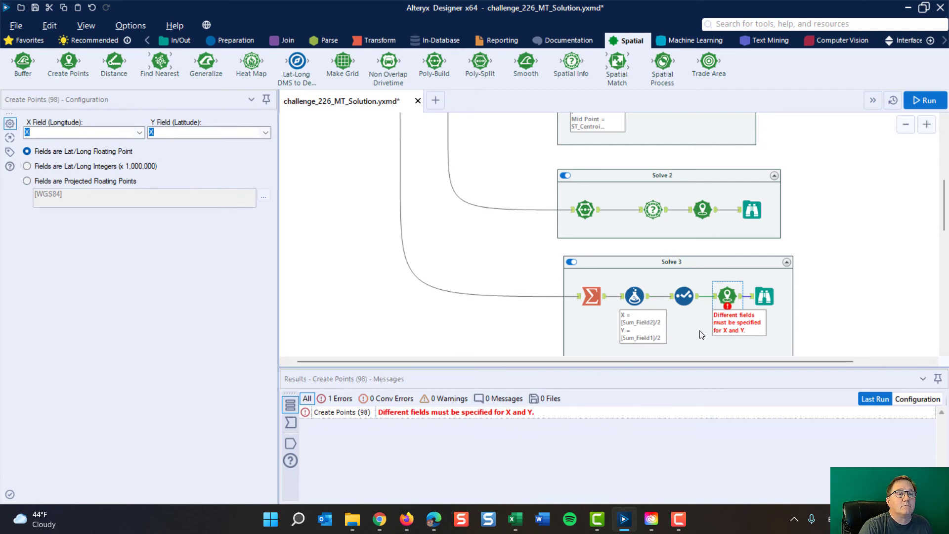
{"action": "left_click", "coordinate": [262, 132]}
{"action": "left_click", "coordinate": [188, 152]}
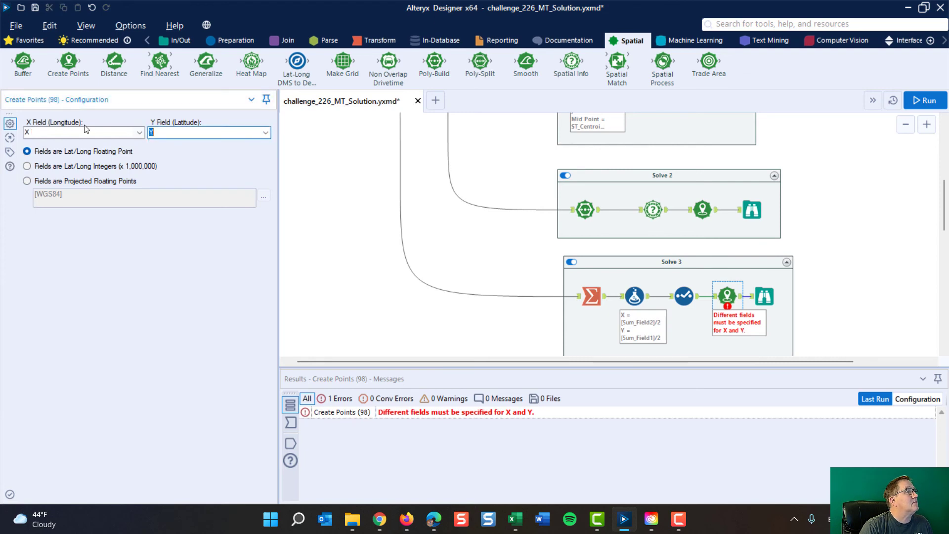
{"action": "left_click", "coordinate": [926, 101]}
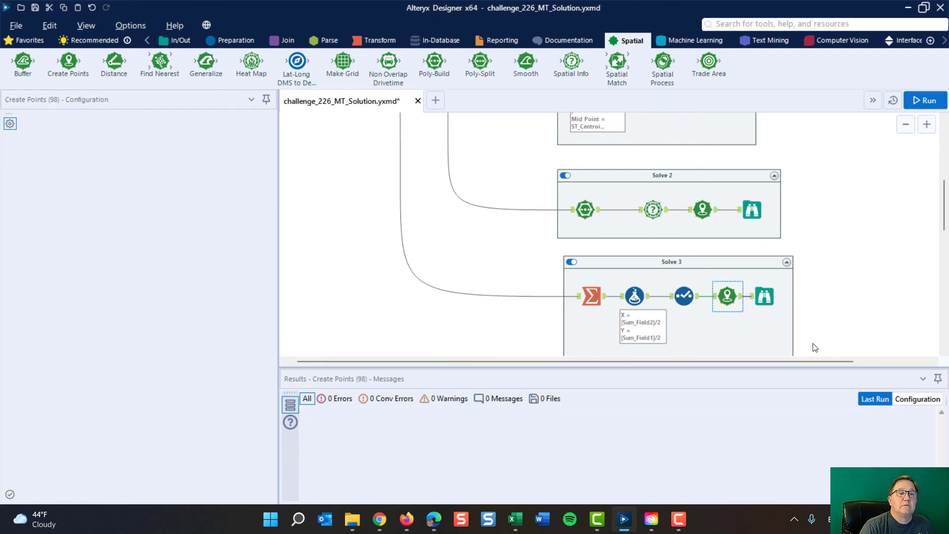
Step: Examine the Solve 3 midpoint on the Browse map within its surrounding region and return to the challenge description
{"action": "left_click", "coordinate": [764, 297]}
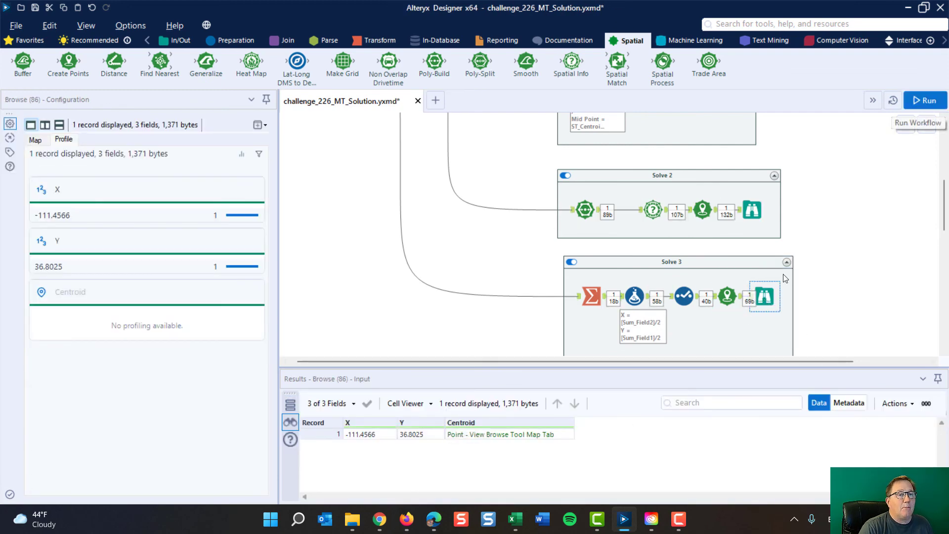
{"action": "left_click", "coordinate": [39, 138]}
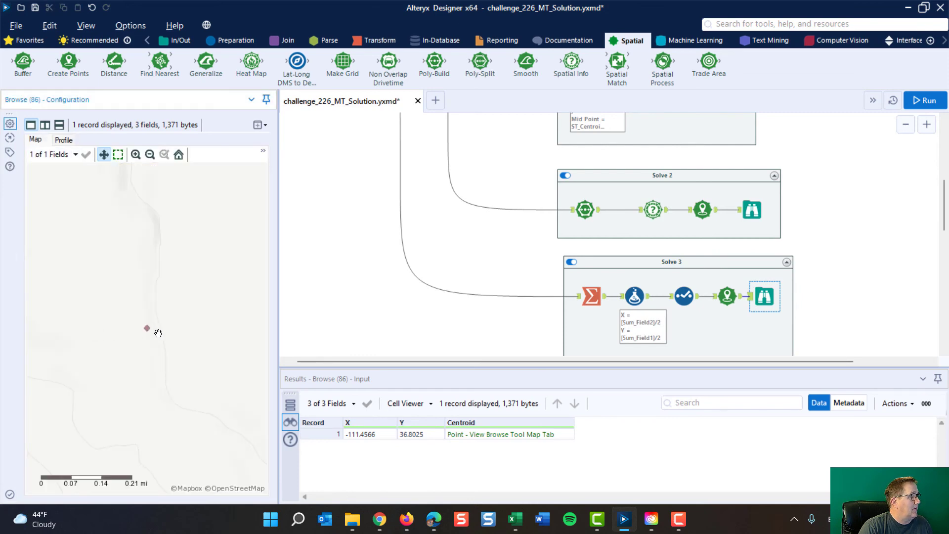
{"action": "scroll", "coordinate": [158, 333], "scroll_direction": "down", "scroll_amount": 1}
{"action": "scroll", "coordinate": [164, 331], "scroll_direction": "down", "scroll_amount": 1}
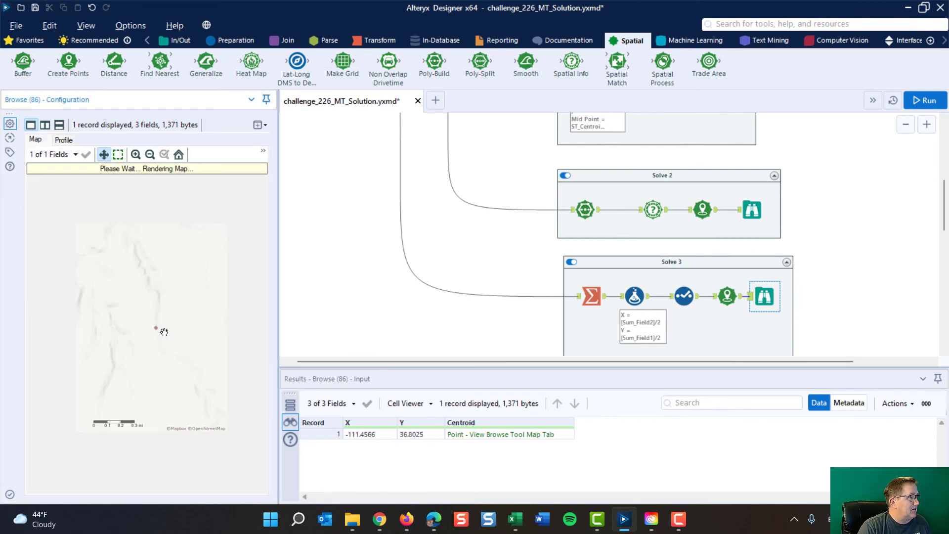
{"action": "scroll", "coordinate": [164, 331], "scroll_direction": "down", "scroll_amount": 2}
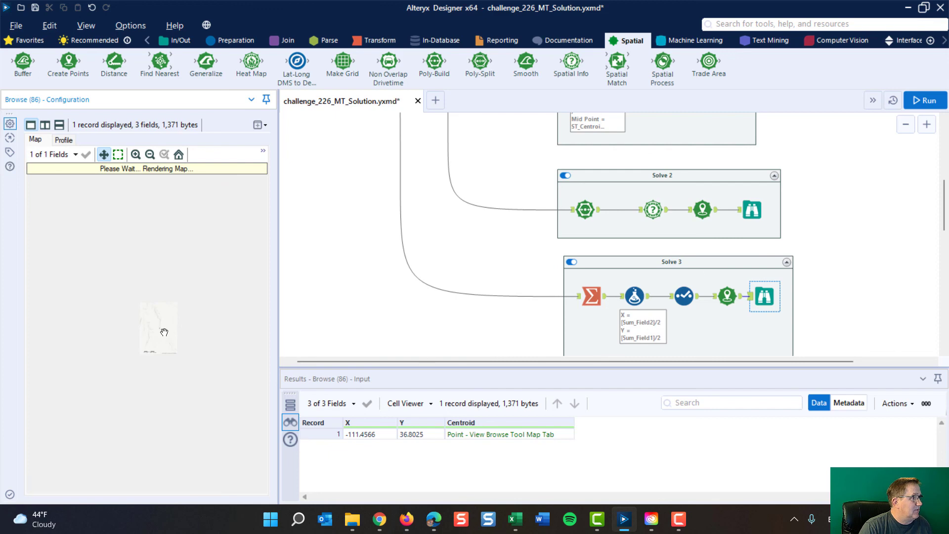
{"action": "scroll", "coordinate": [165, 332], "scroll_direction": "down", "scroll_amount": 1}
{"action": "scroll", "coordinate": [164, 331], "scroll_direction": "down", "scroll_amount": 1}
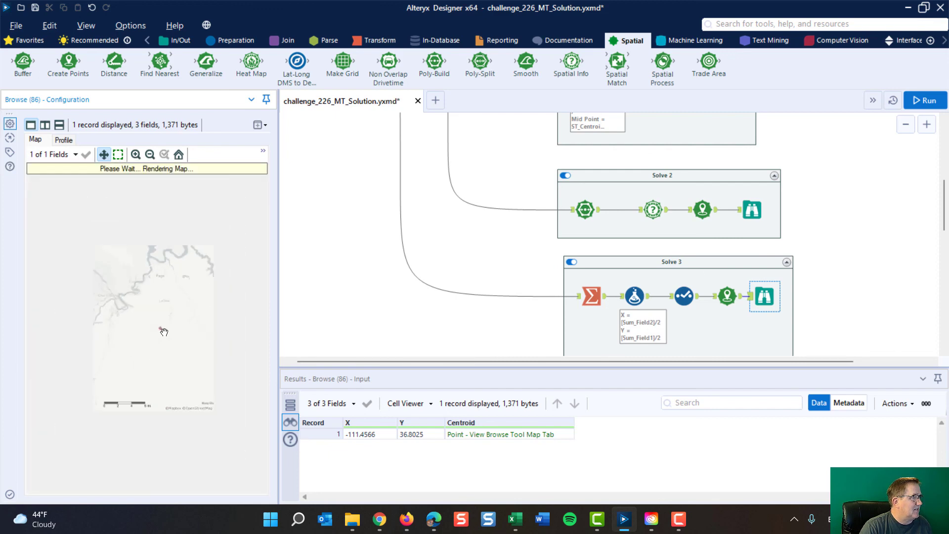
{"action": "scroll", "coordinate": [165, 332], "scroll_direction": "down", "scroll_amount": 1}
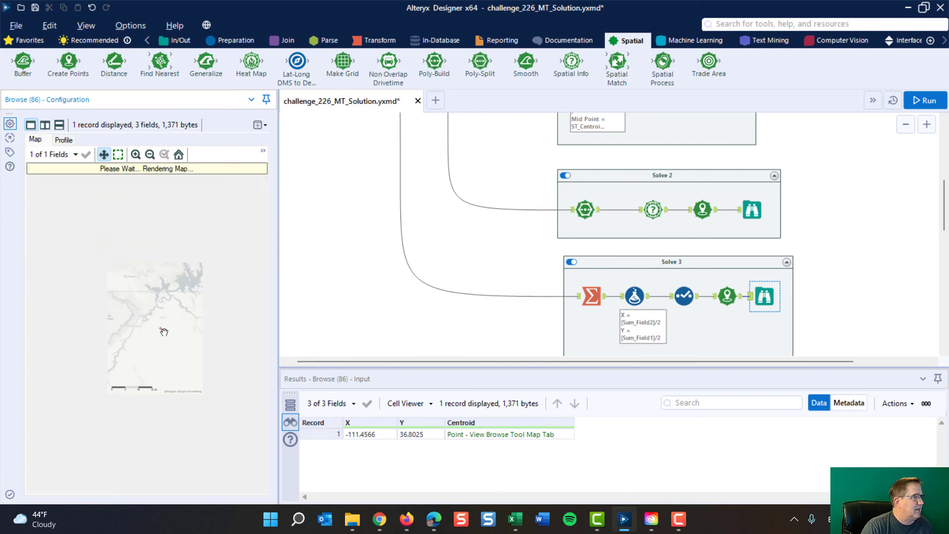
{"action": "scroll", "coordinate": [164, 332], "scroll_direction": "down", "scroll_amount": 1}
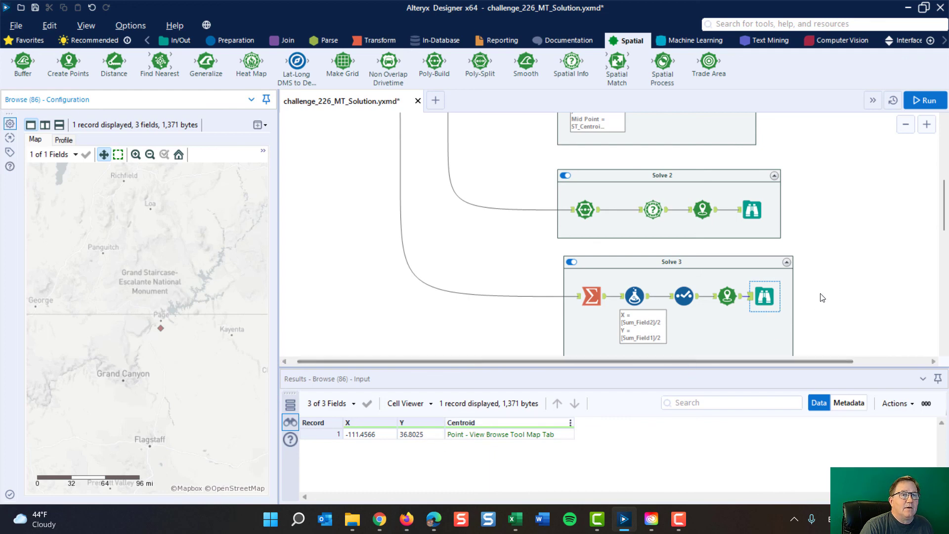
{"action": "scroll", "coordinate": [855, 229], "scroll_direction": "up", "scroll_amount": 8}
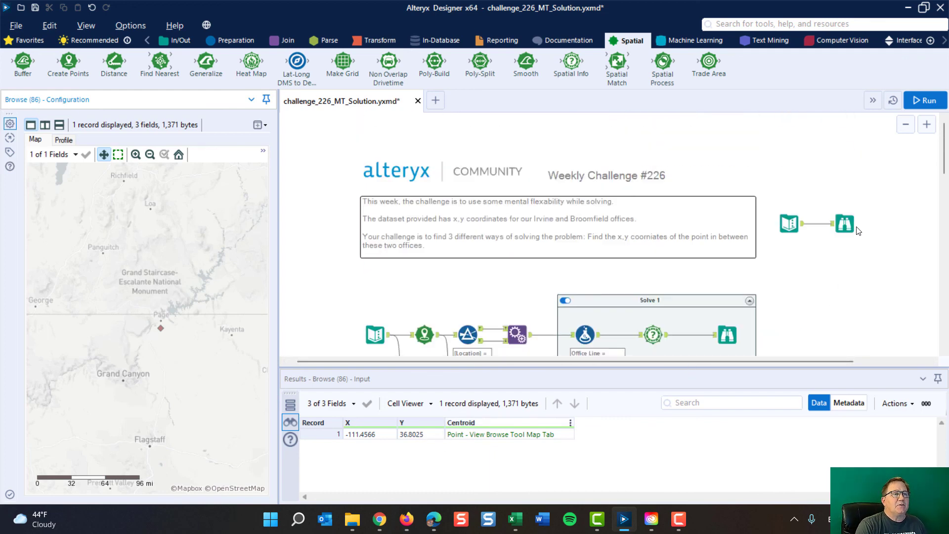